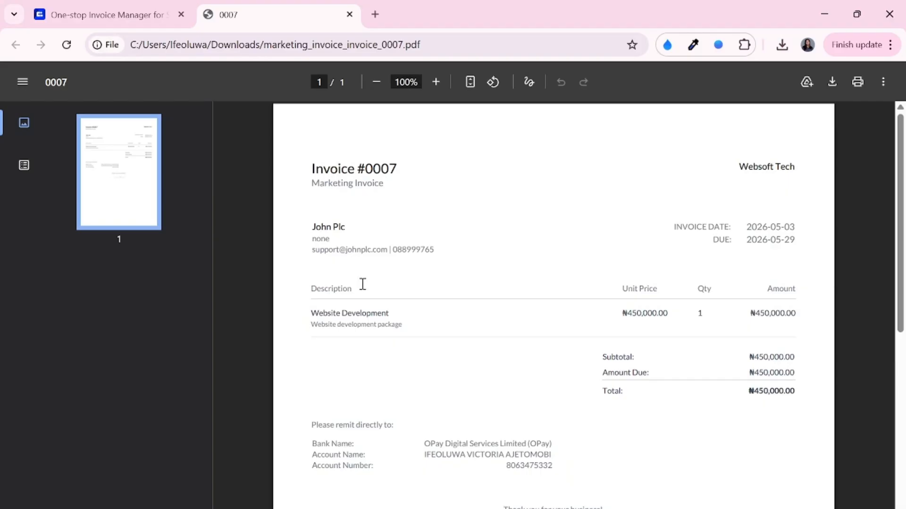
# Look over the invoice 0007 PDF, switch to Cordlo and start a new invoice from the invoice list.
pyautogui.scroll(-2, 362, 284)
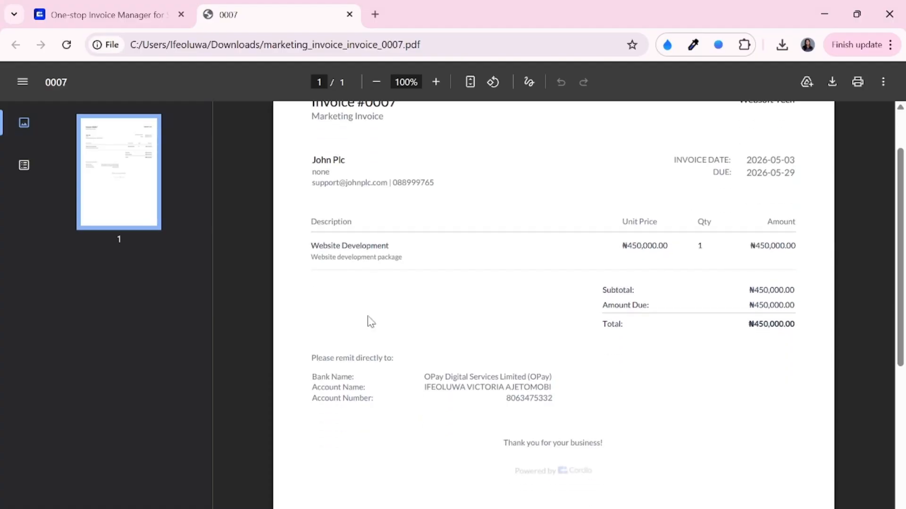
pyautogui.scroll(1, 340, 179)
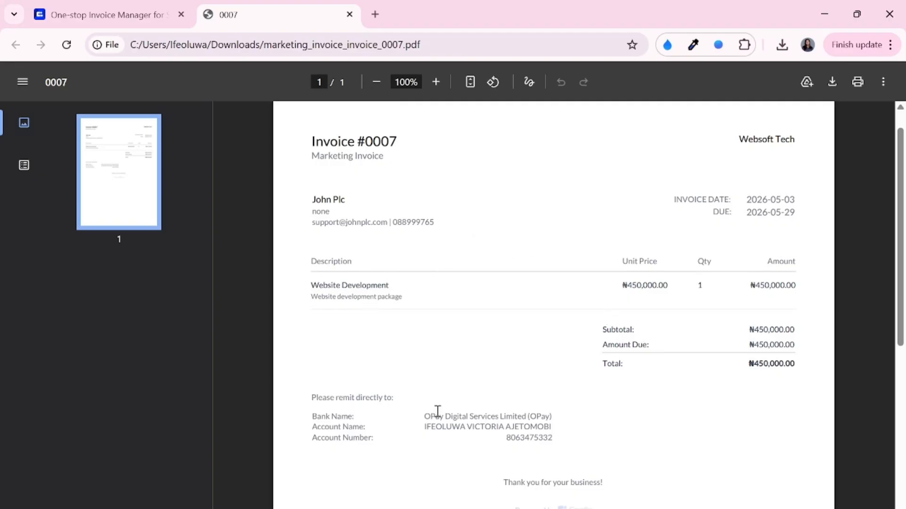
pyautogui.click(94, 14)
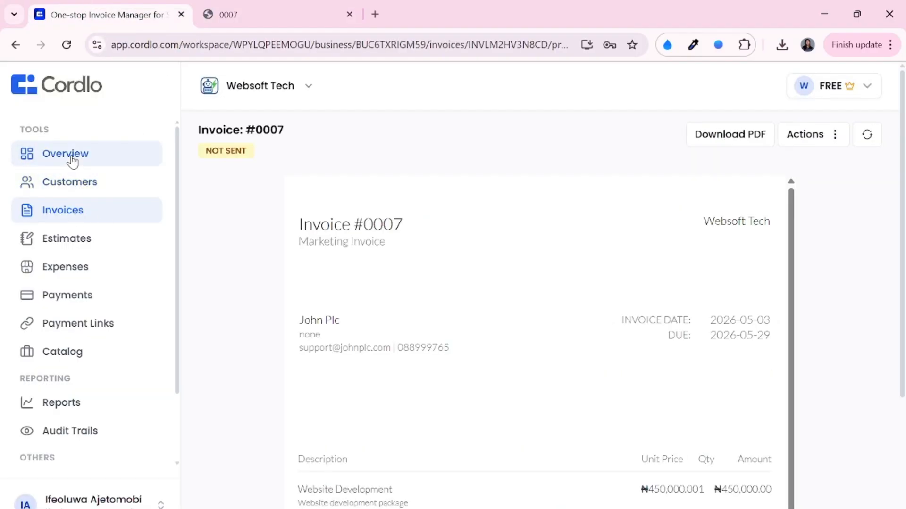
pyautogui.click(72, 161)
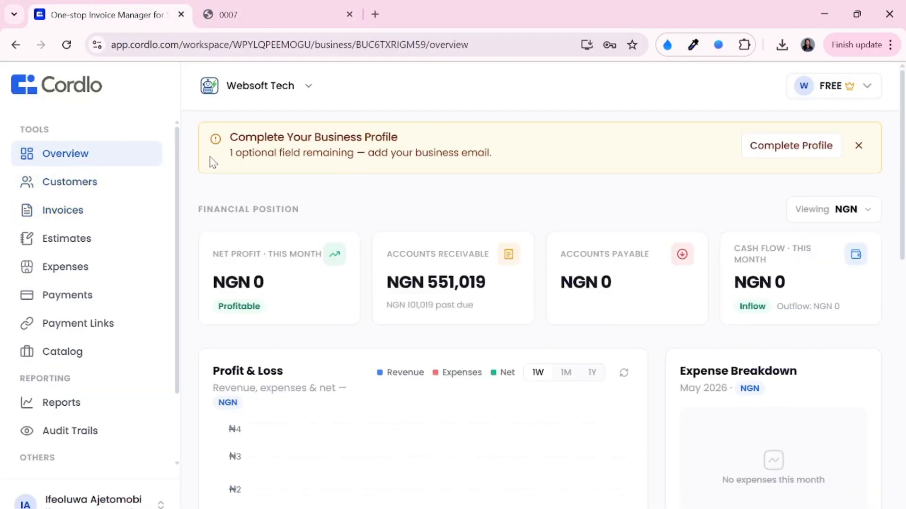
pyautogui.click(76, 210)
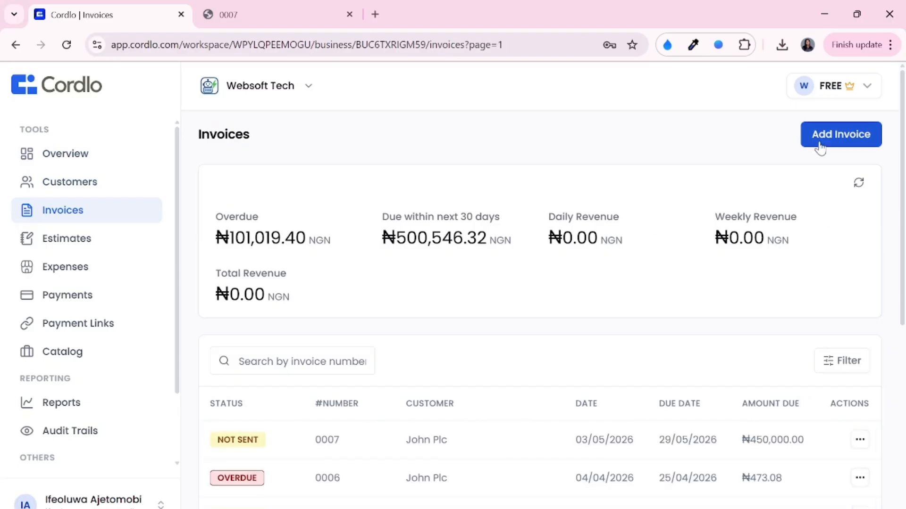
pyautogui.click(844, 137)
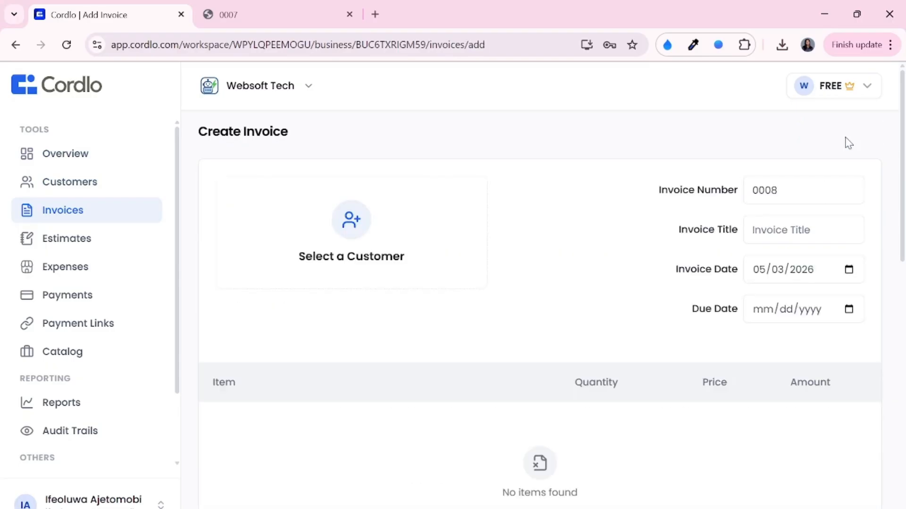
pyautogui.click(383, 257)
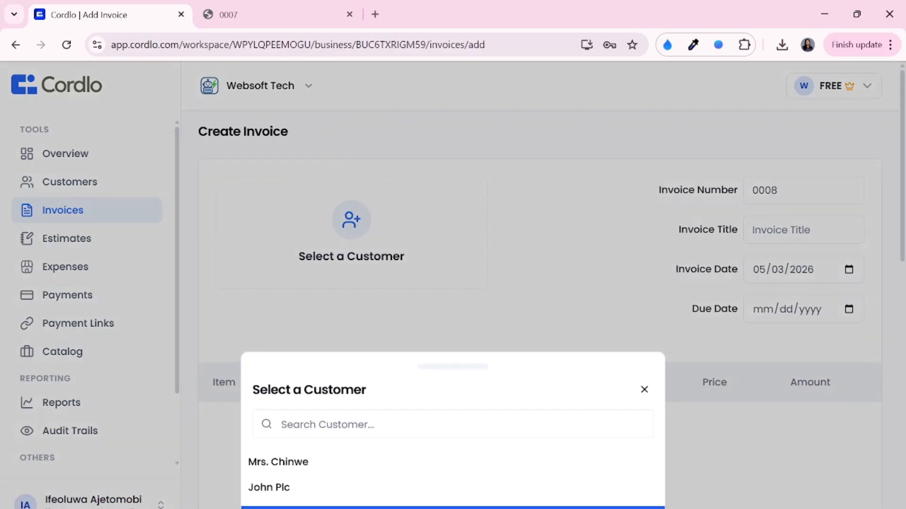
pyautogui.click(453, 508)
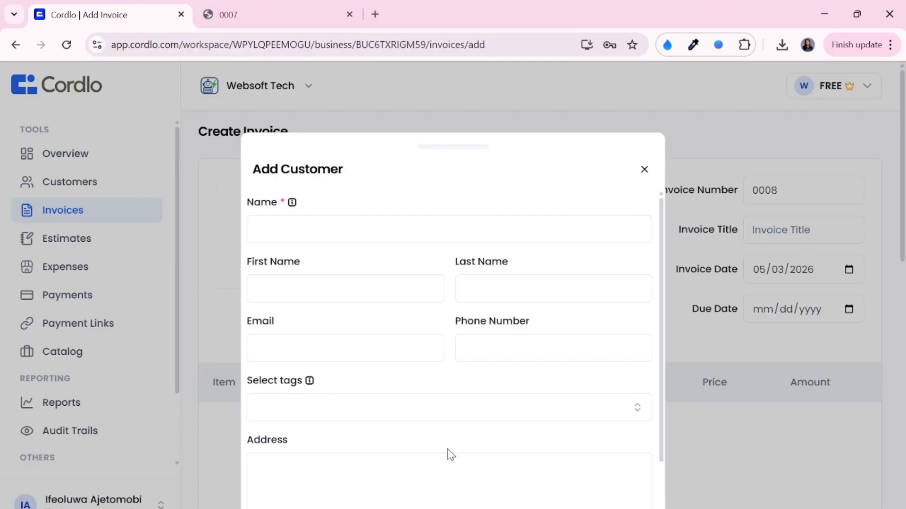
pyautogui.scroll(-2, 490, 331)
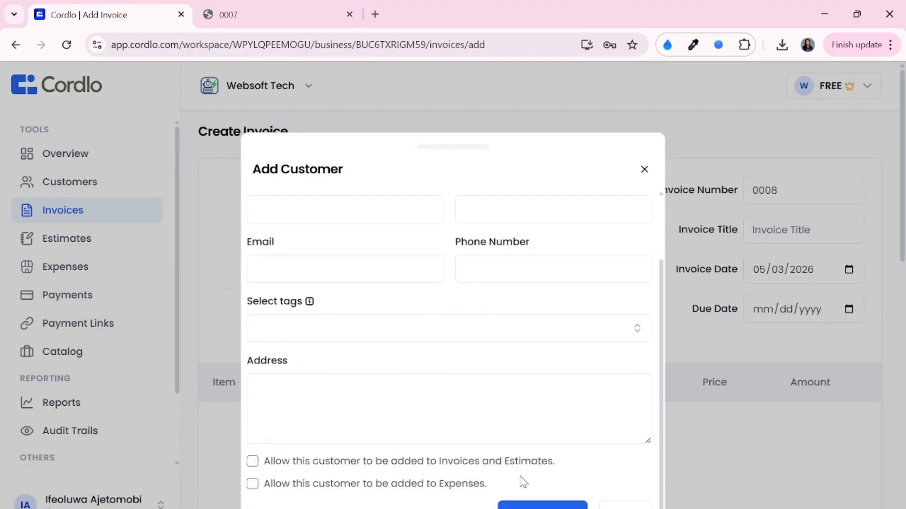
pyautogui.click(644, 171)
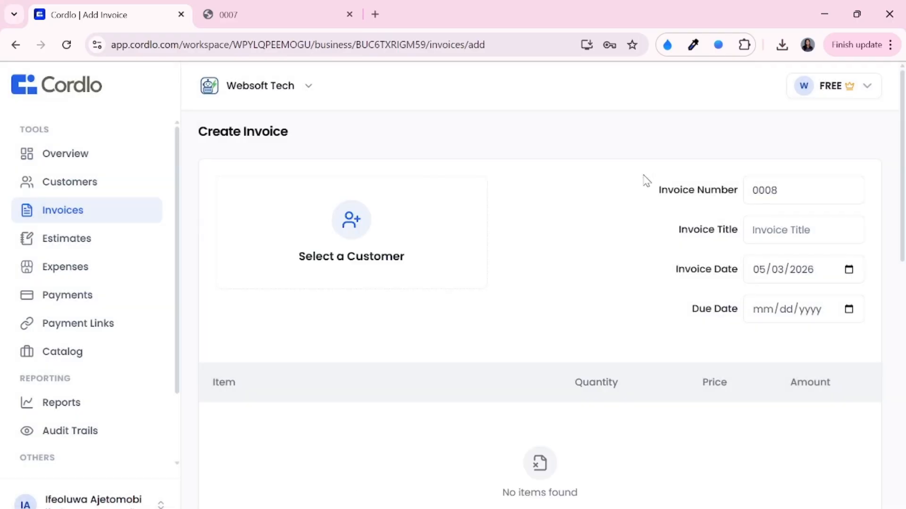
# Select the existing customer John Plc as the invoice's bill-to customer.
pyautogui.click(313, 263)
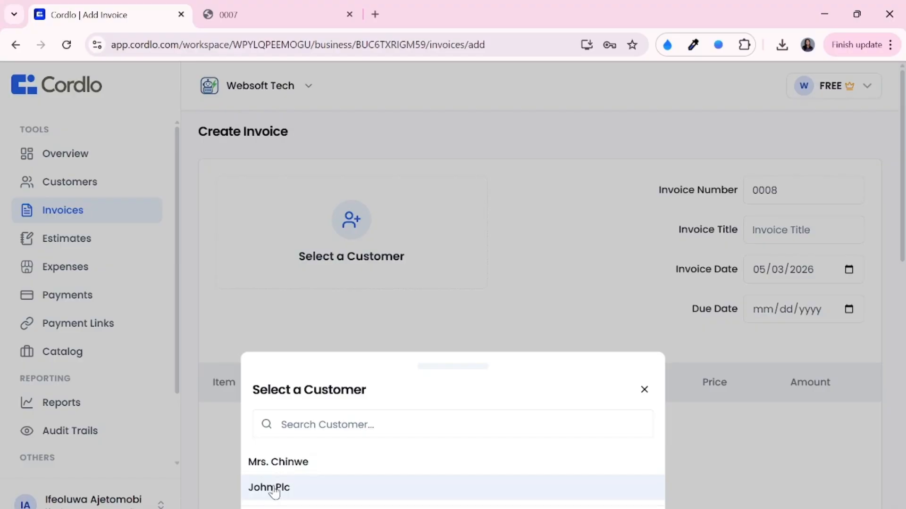
pyautogui.click(274, 491)
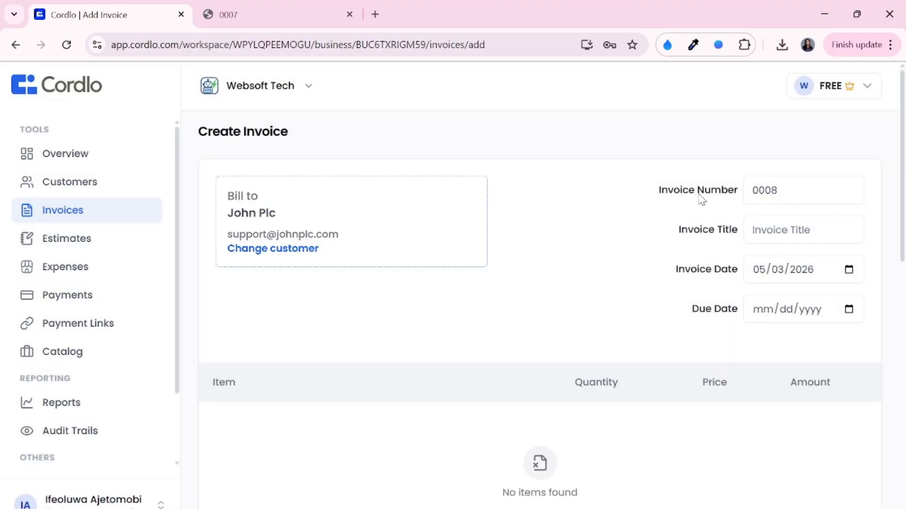
# Title the invoice "Website Package" and set its due date to 05/29/2026.
pyautogui.click(775, 235)
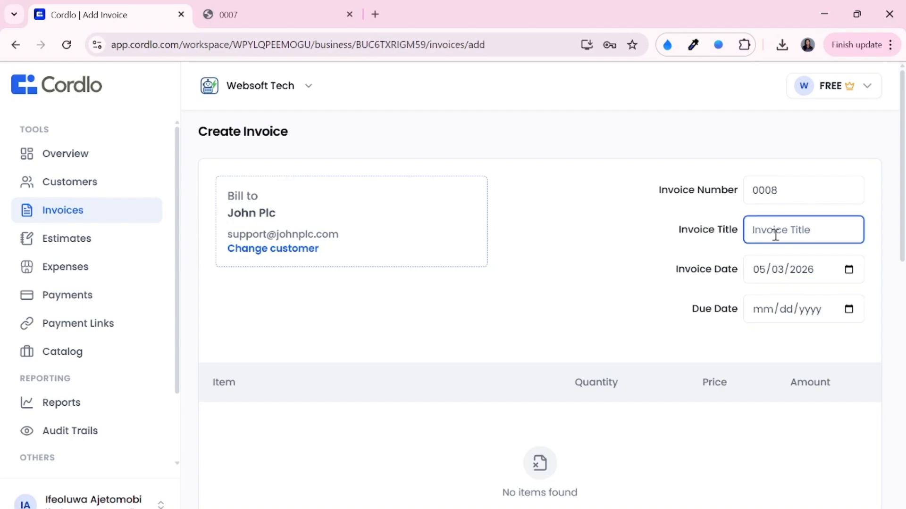
pyautogui.write('Website Package')
pyautogui.click(849, 310)
pyautogui.click(859, 463)
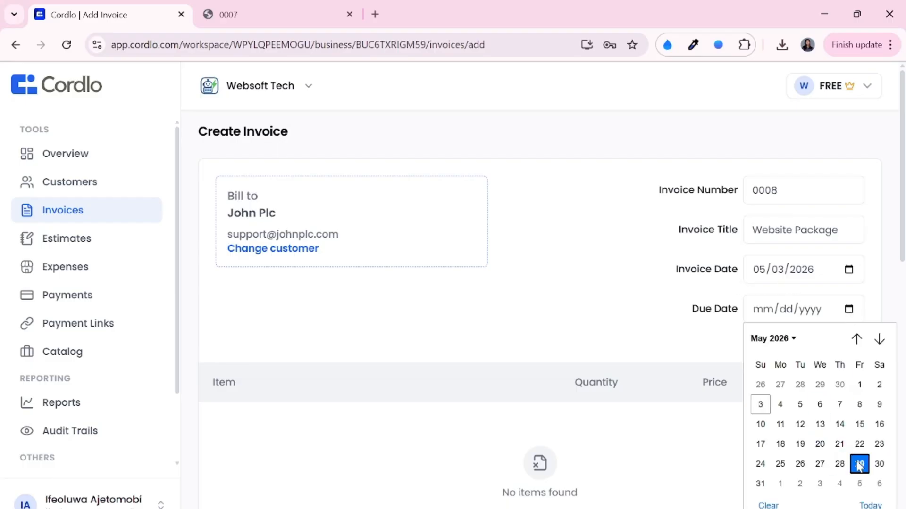
pyautogui.scroll(-2, 602, 289)
pyautogui.scroll(-1, 386, 304)
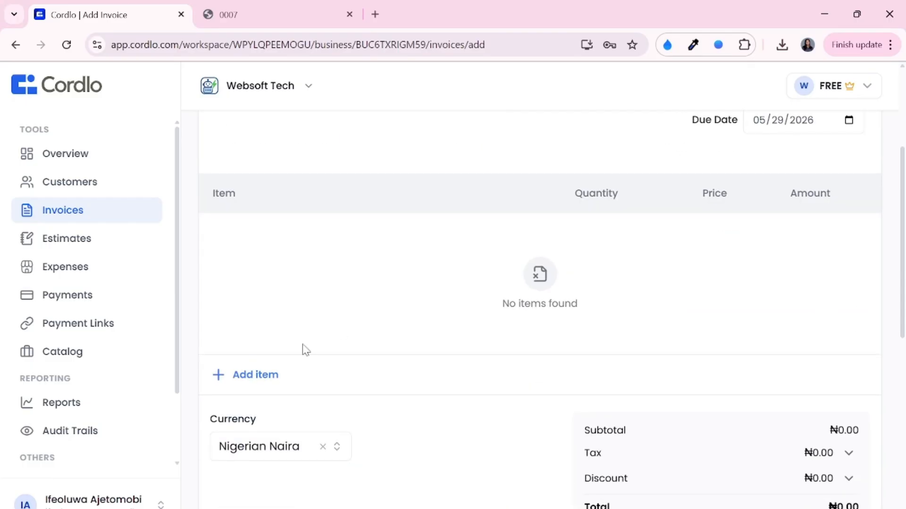
pyautogui.click(259, 374)
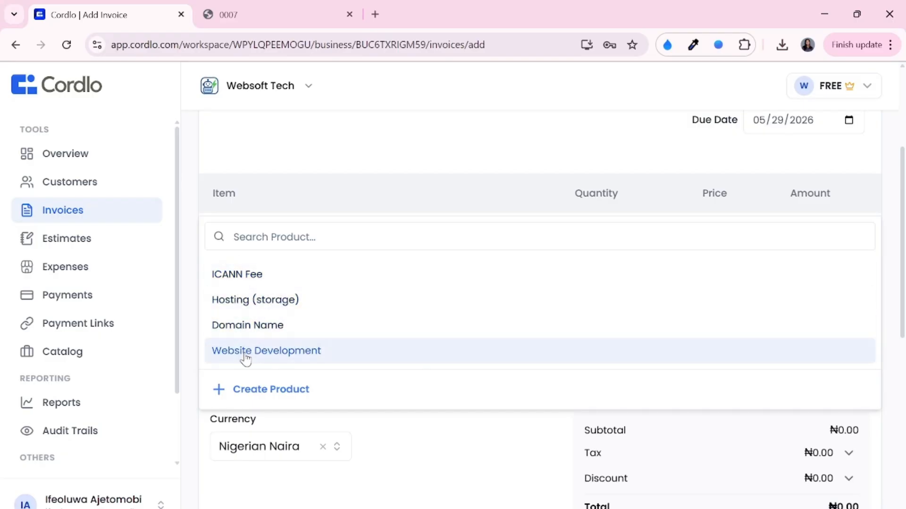
pyautogui.click(272, 394)
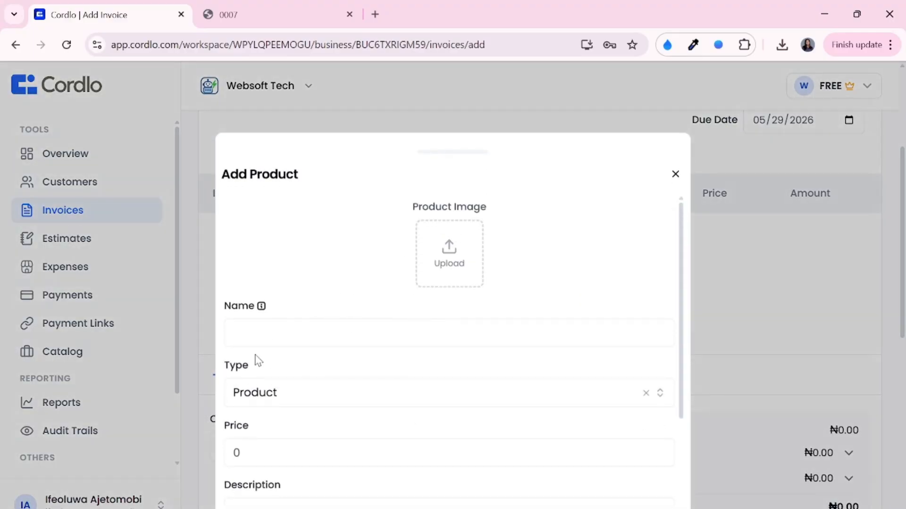
pyautogui.scroll(-3, 255, 358)
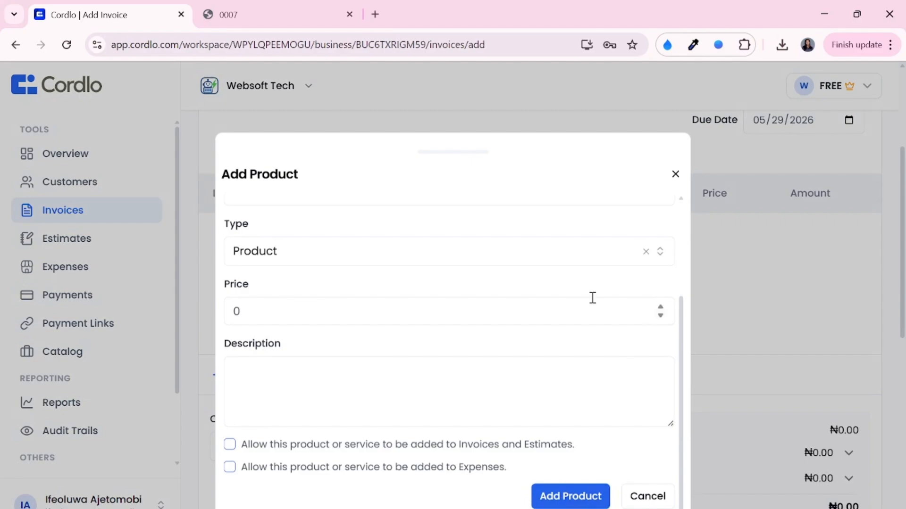
pyautogui.click(675, 174)
# Add the existing Website Development product as an invoice item with the description "Website development package".
pyautogui.click(255, 381)
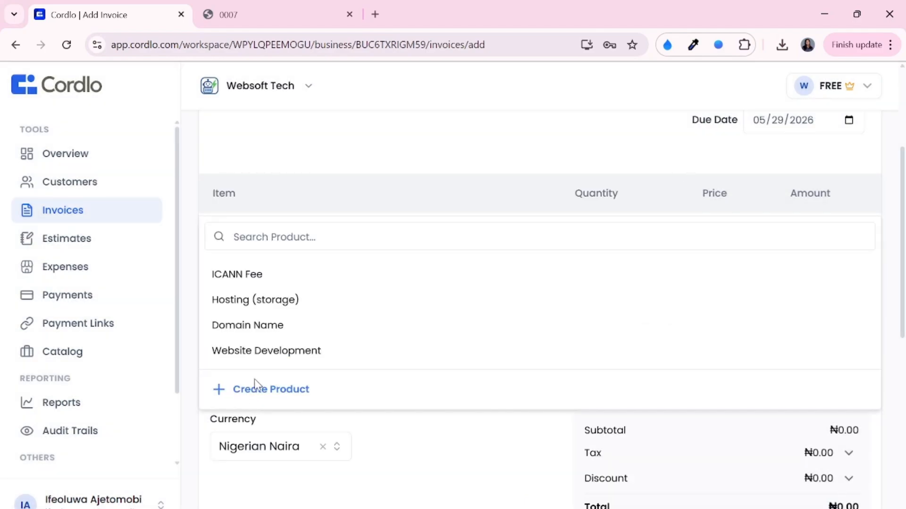
pyautogui.click(294, 356)
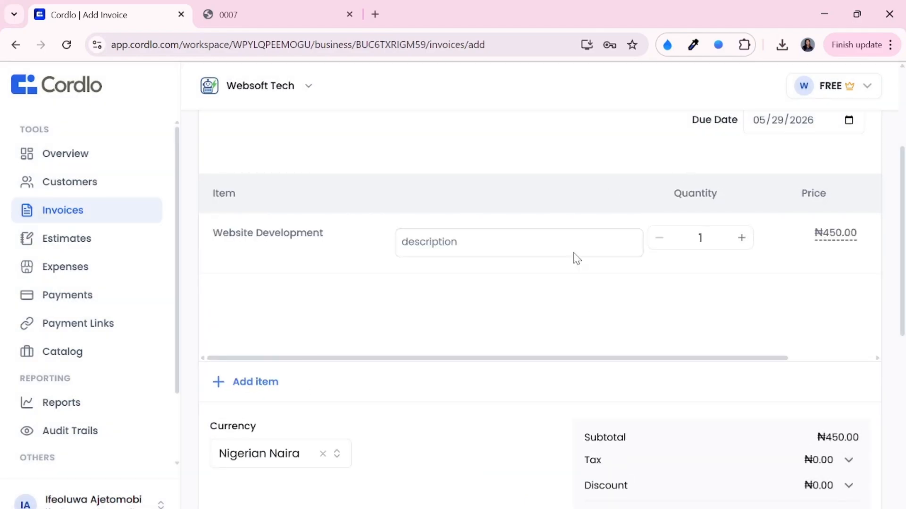
pyautogui.click(540, 247)
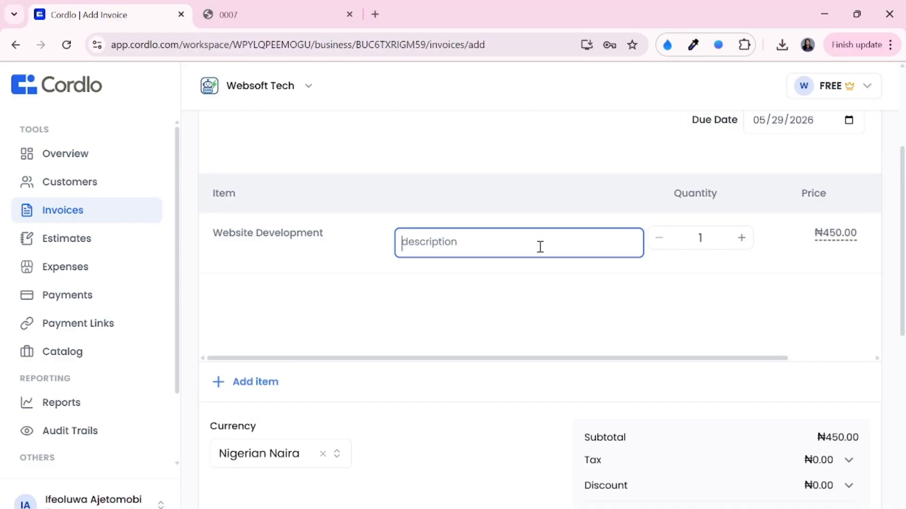
pyautogui.write('Website package')
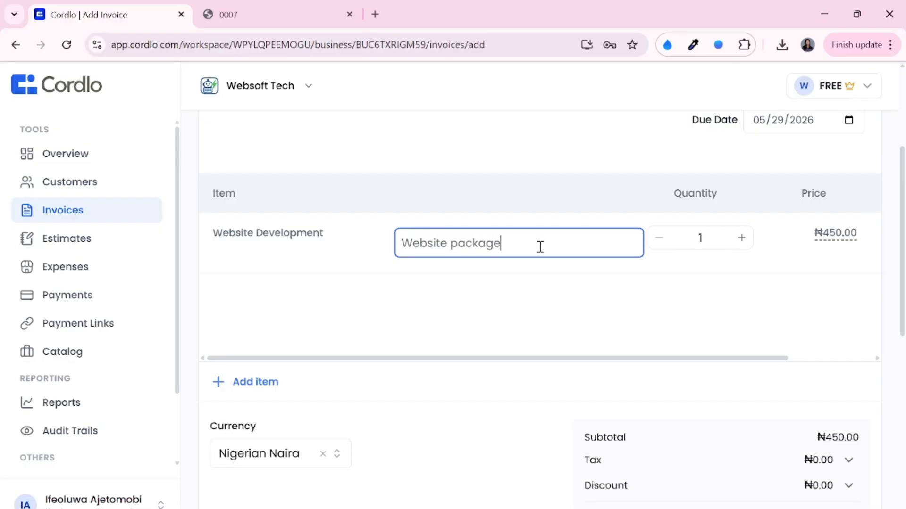
pyautogui.write('deve')
pyautogui.write('lo[p')
pyautogui.press('BackSpace')
pyautogui.press('BackSpace')
pyautogui.write('pment')
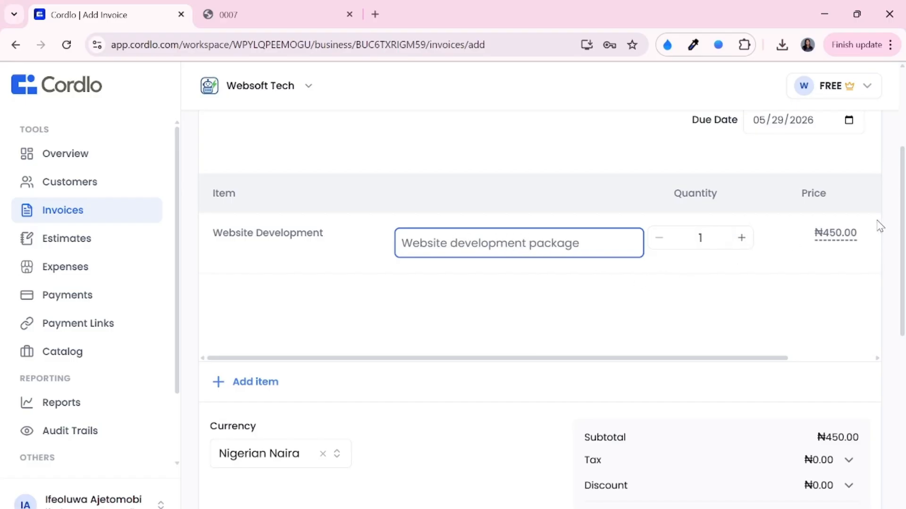
# Set the price of the Website Development item to 450000.
pyautogui.click(849, 231)
pyautogui.write('00000')
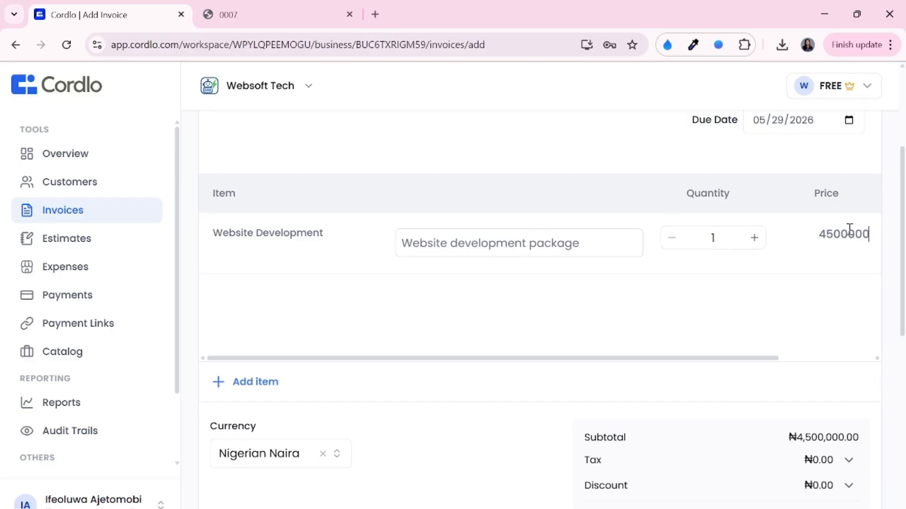
pyautogui.press('BackSpace')
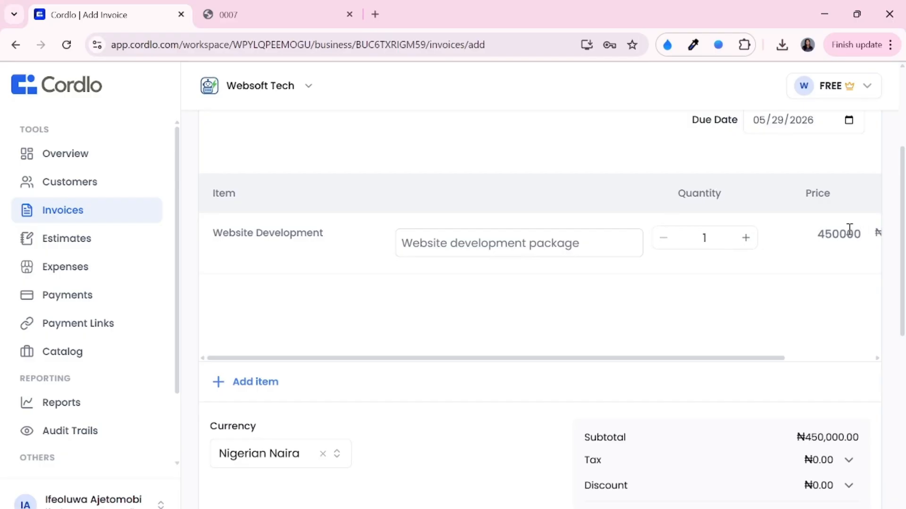
pyautogui.hscroll(5, 797, 257)
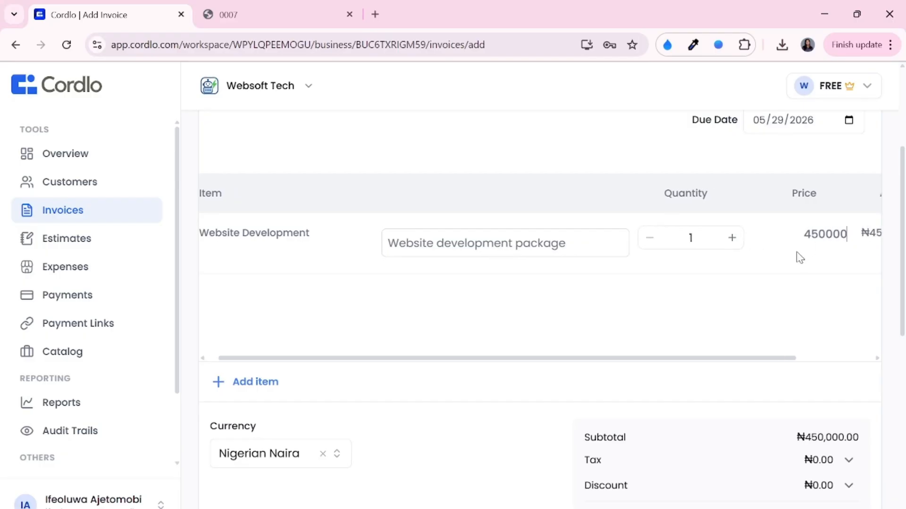
pyautogui.hscroll(-5, 771, 265)
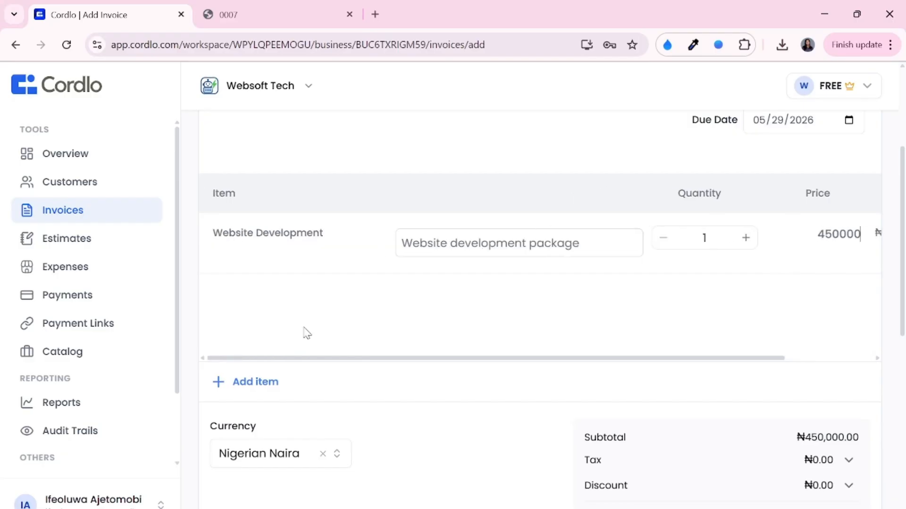
# Add the Domain Name product as a second invoice item and set its price to 40000.
pyautogui.click(246, 383)
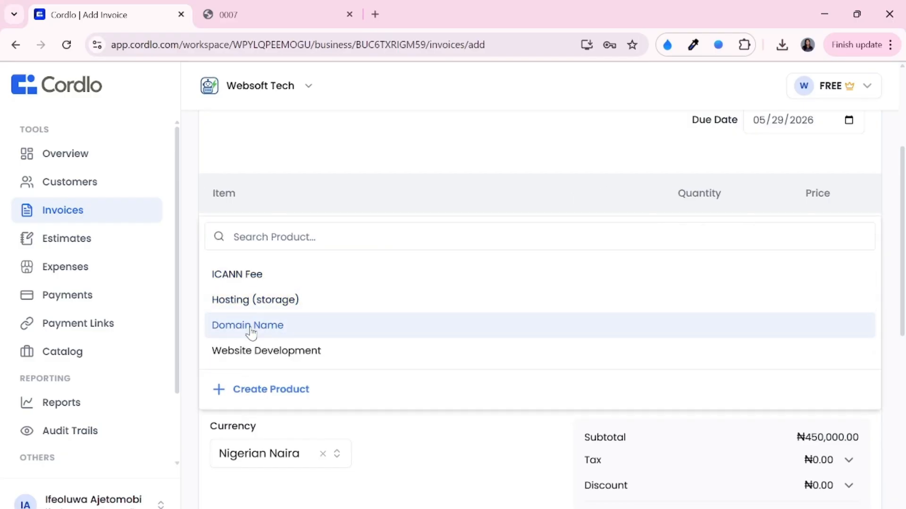
pyautogui.click(249, 326)
pyautogui.hscroll(3, 813, 301)
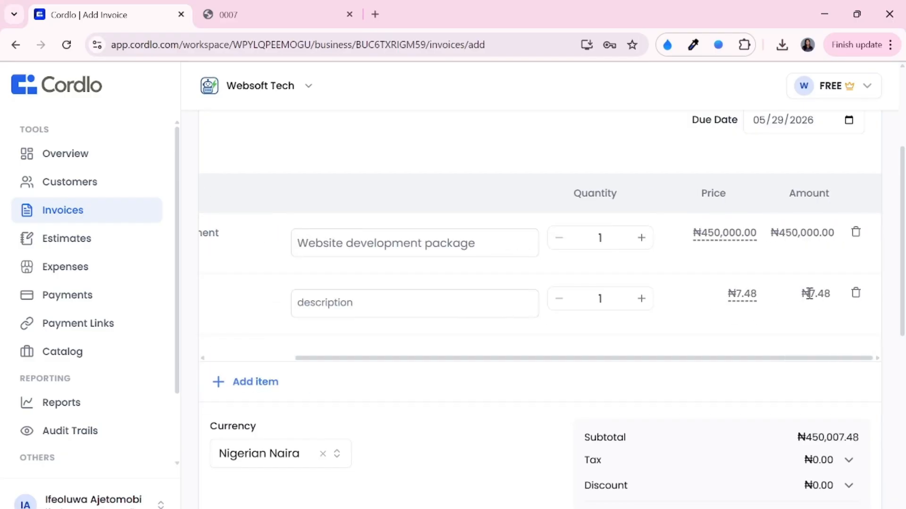
pyautogui.click(746, 298)
pyautogui.hotkey('ctrl', 'a')
pyautogui.press('BackSpace')
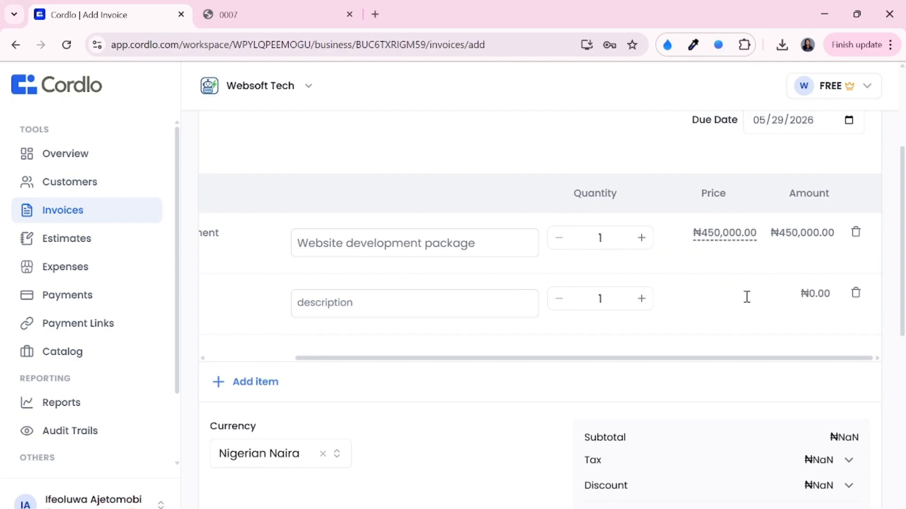
pyautogui.write('400000')
pyautogui.press('BackSpace')
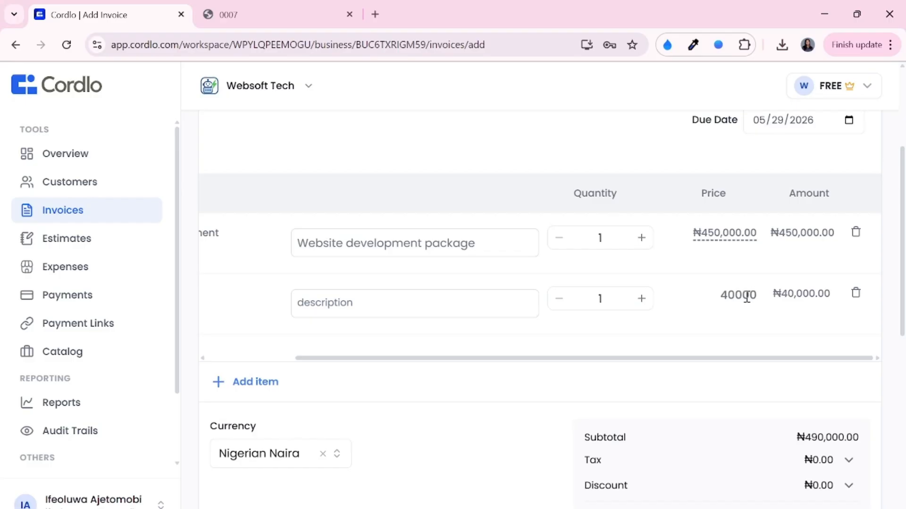
# Choose Nigerian Naira as the invoice currency.
pyautogui.scroll(-5, 420, 378)
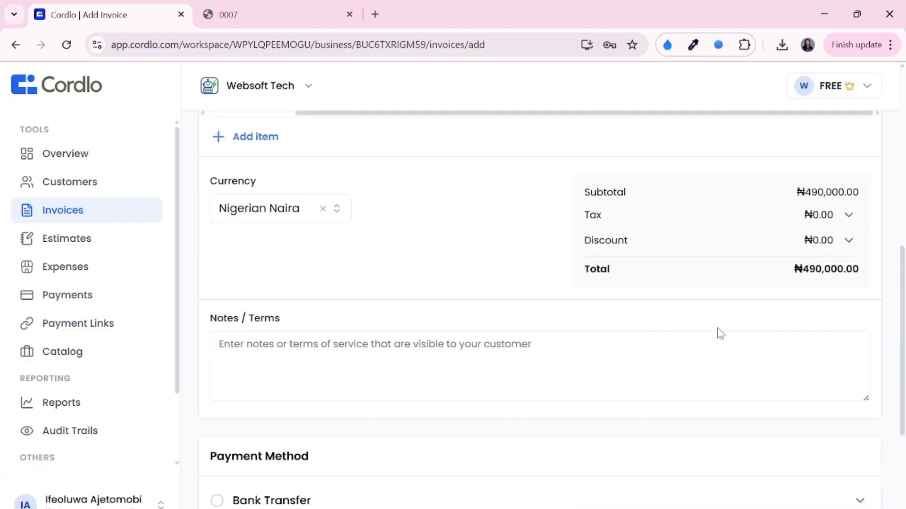
pyautogui.click(295, 215)
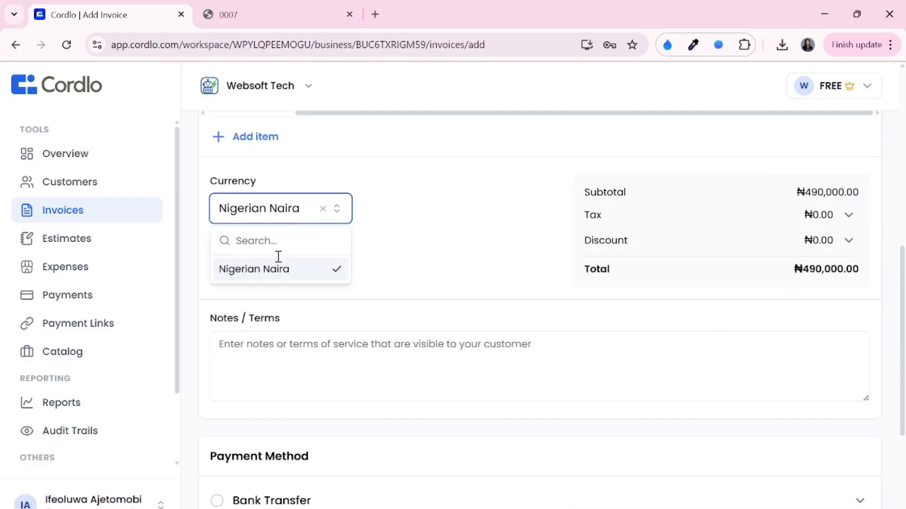
pyautogui.click(301, 276)
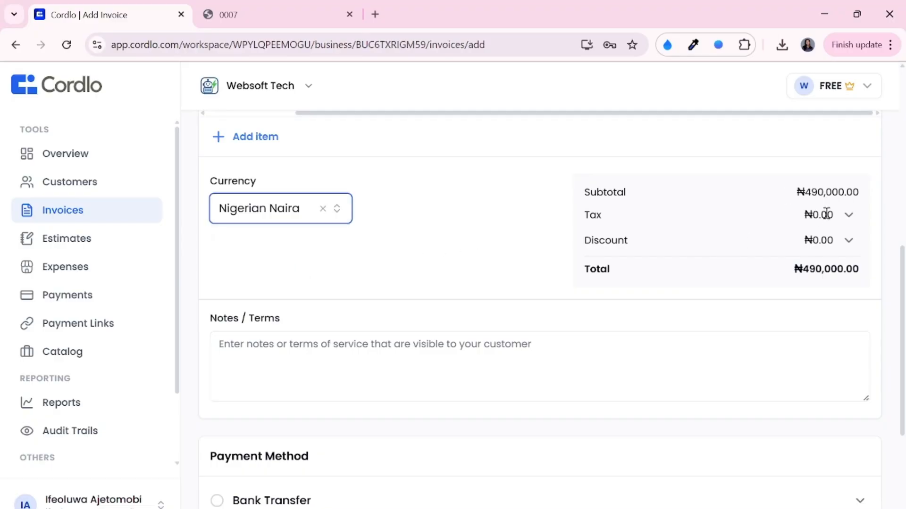
# Examine the invoice's tax and discount options, including the forms for creating a new tax and a new discount.
pyautogui.click(848, 217)
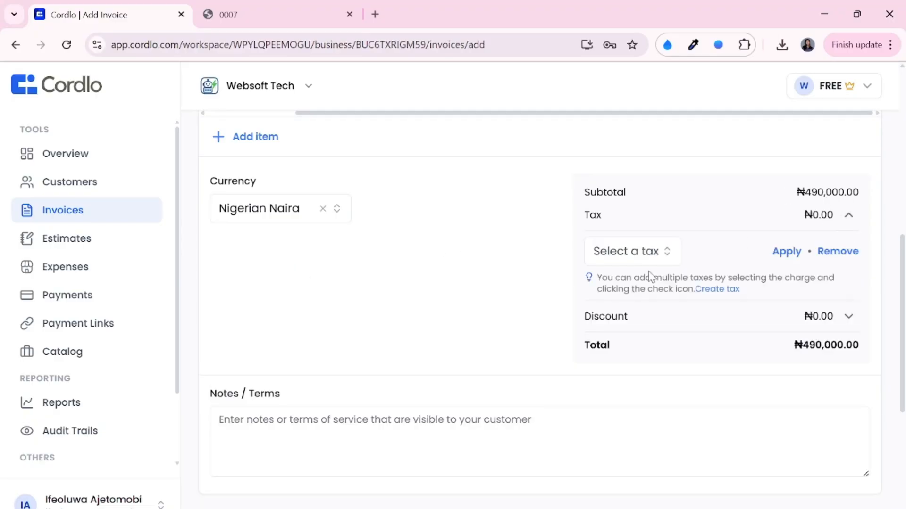
pyautogui.click(616, 258)
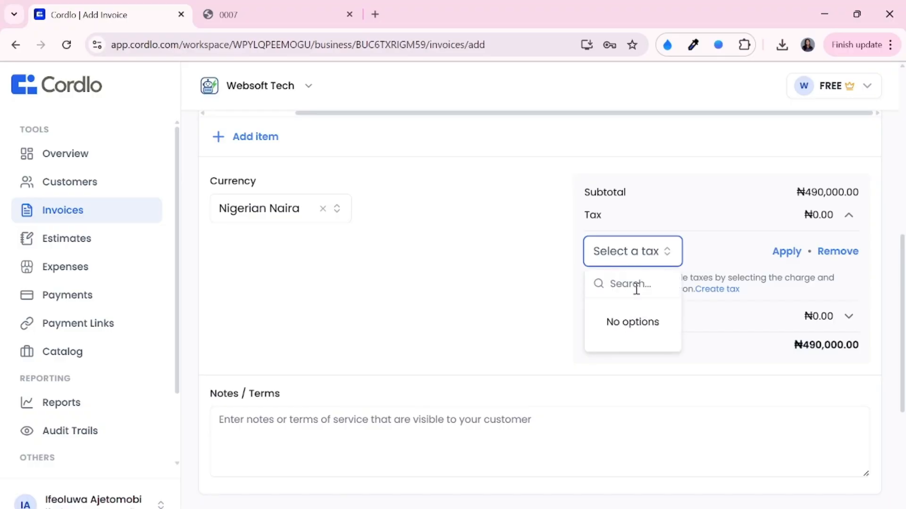
pyautogui.click(718, 242)
pyautogui.scroll(-3, 70, 404)
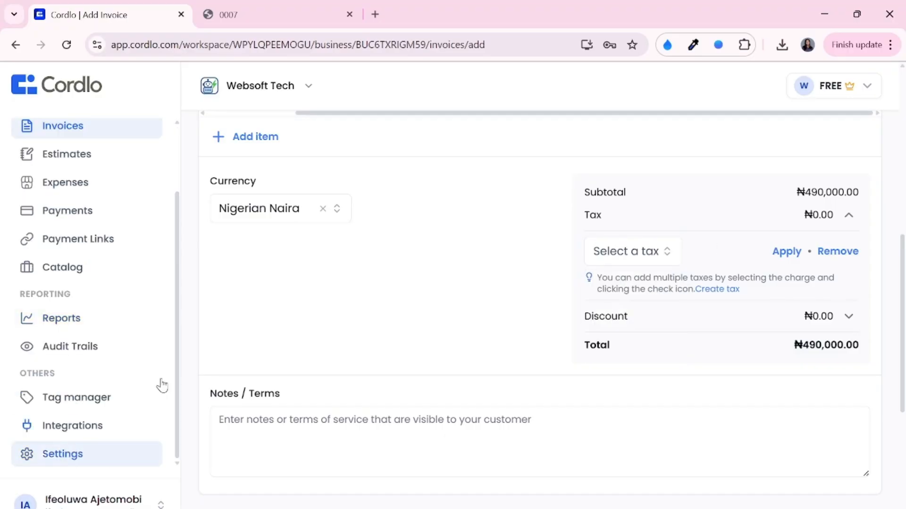
pyautogui.click(718, 290)
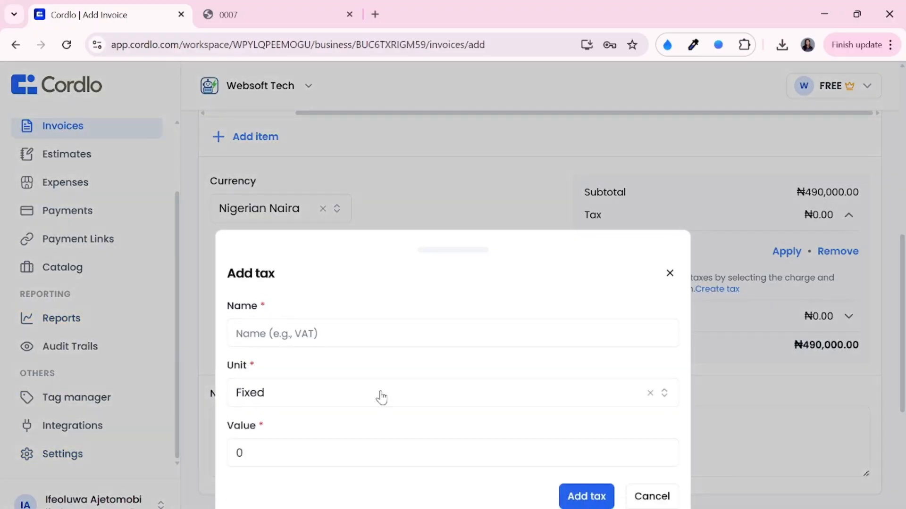
pyautogui.click(669, 273)
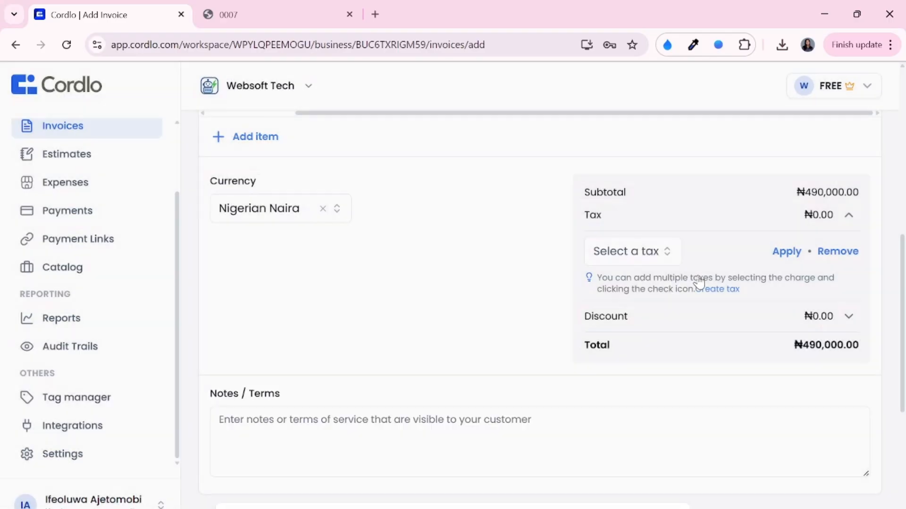
pyautogui.click(737, 315)
pyautogui.scroll(-2, 689, 301)
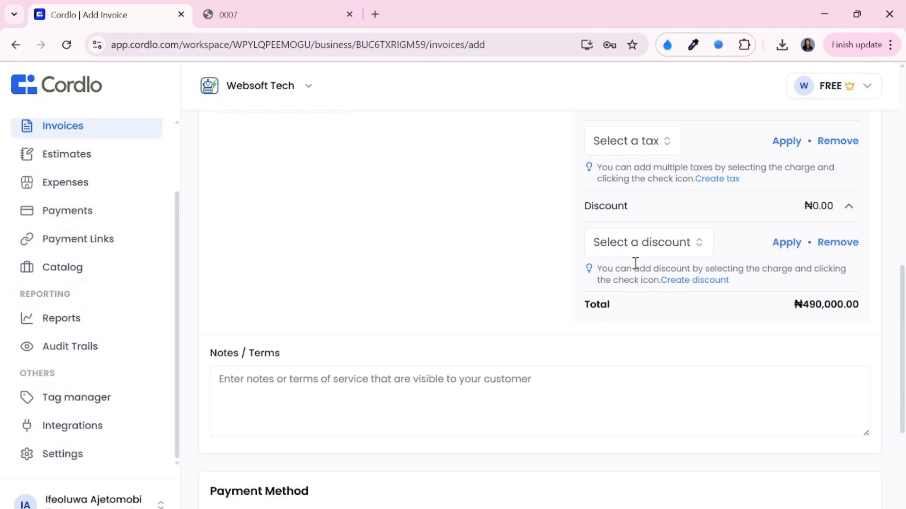
pyautogui.click(709, 280)
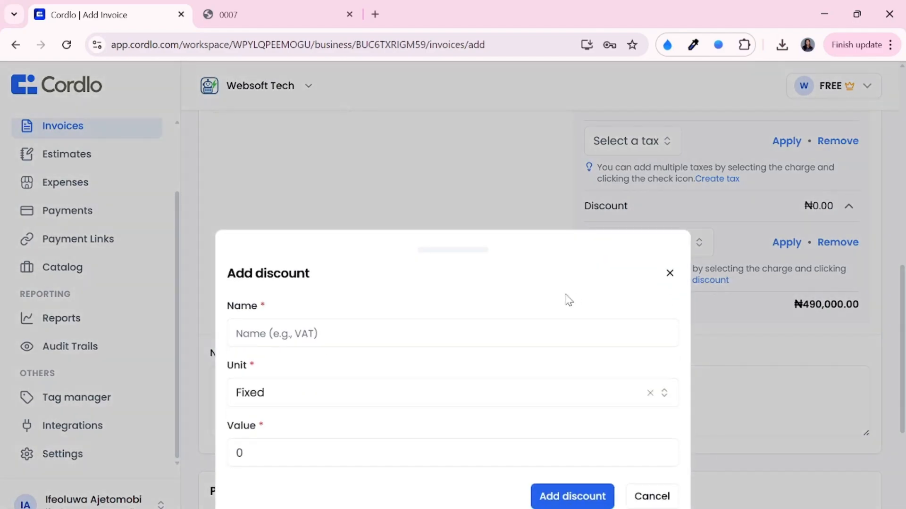
pyautogui.click(667, 273)
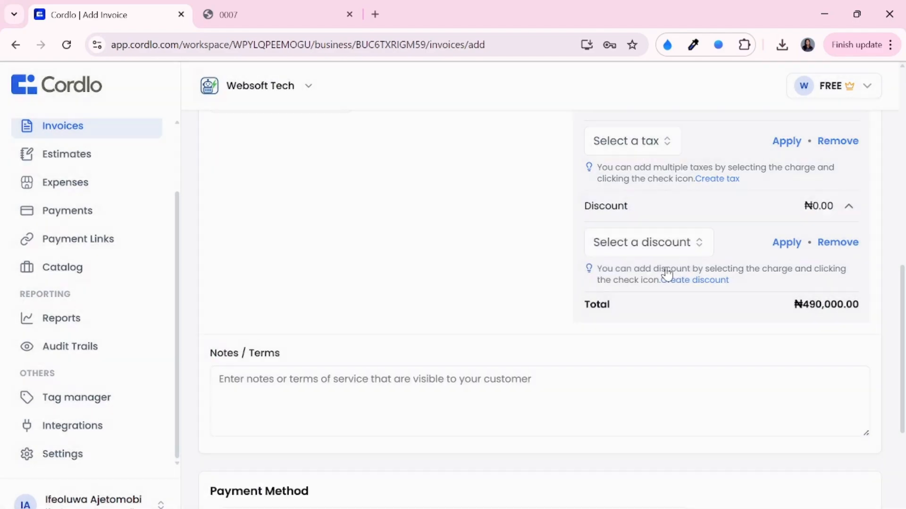
pyautogui.click(849, 208)
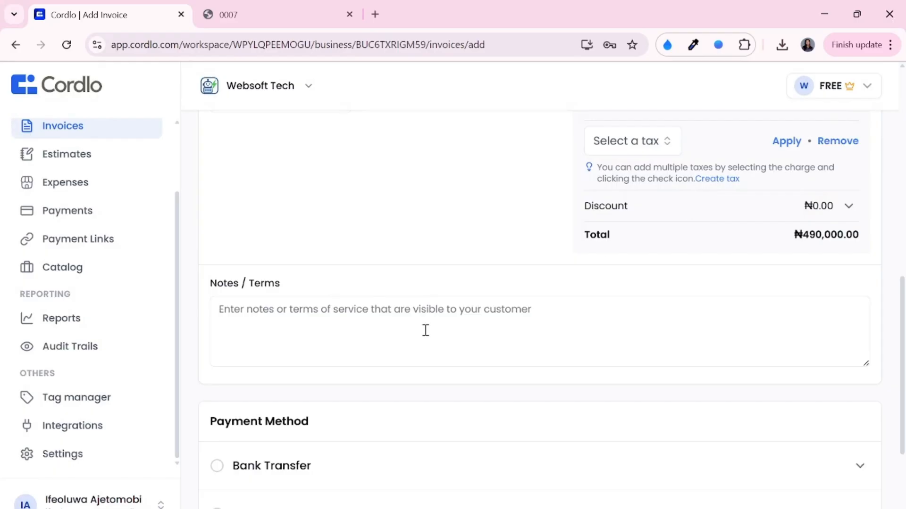
# Choose bank transfer to the Wema Bank account as a payment method and include the bank transfer details in the invoice.
pyautogui.scroll(-2, 426, 330)
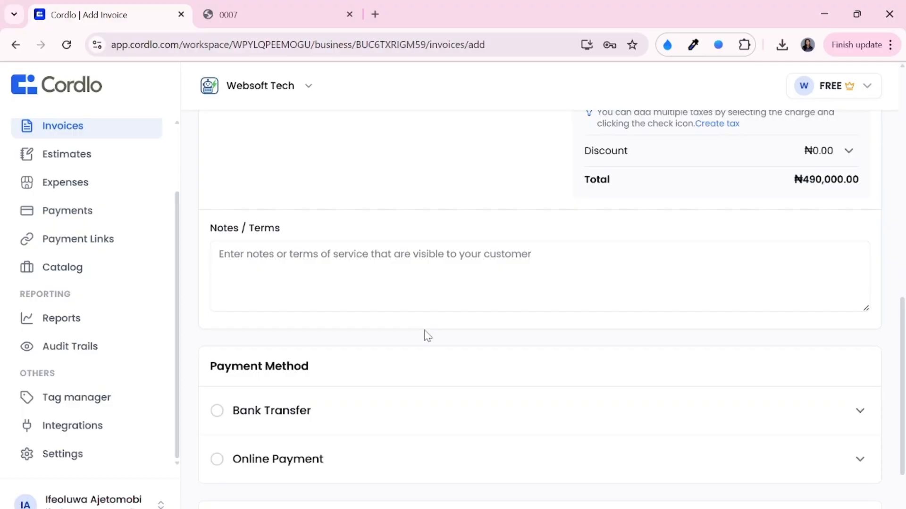
pyautogui.scroll(-3, 427, 335)
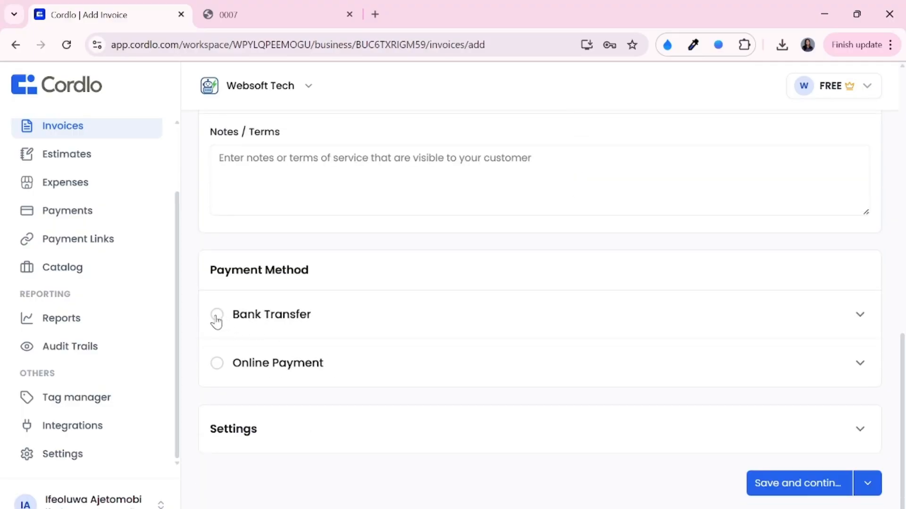
pyautogui.click(216, 321)
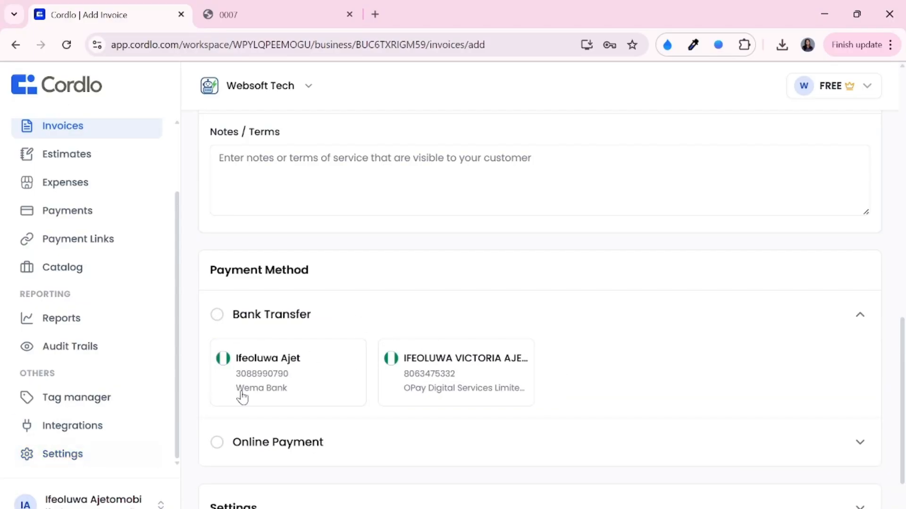
pyautogui.click(295, 384)
pyautogui.scroll(-2, 434, 311)
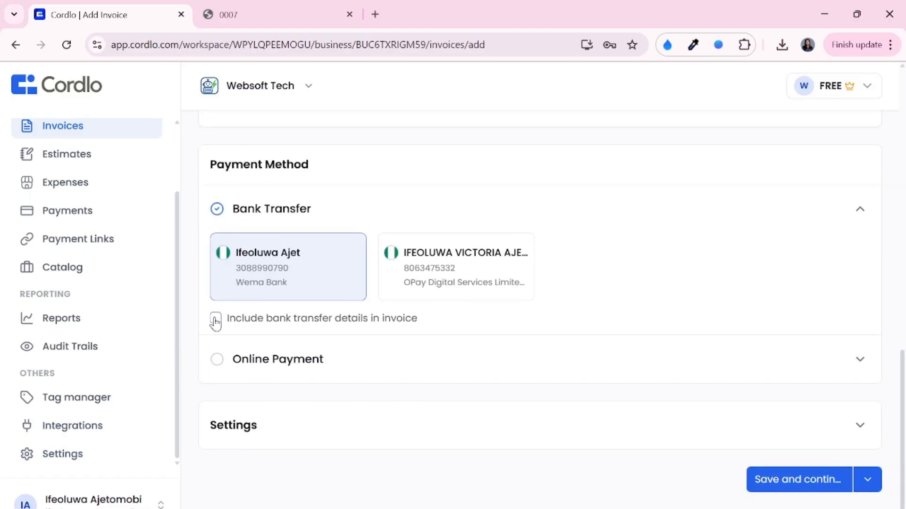
# Add Paystack as the online payment method, with a payment receipt sent and the payment link included in the invoice.
pyautogui.click(454, 374)
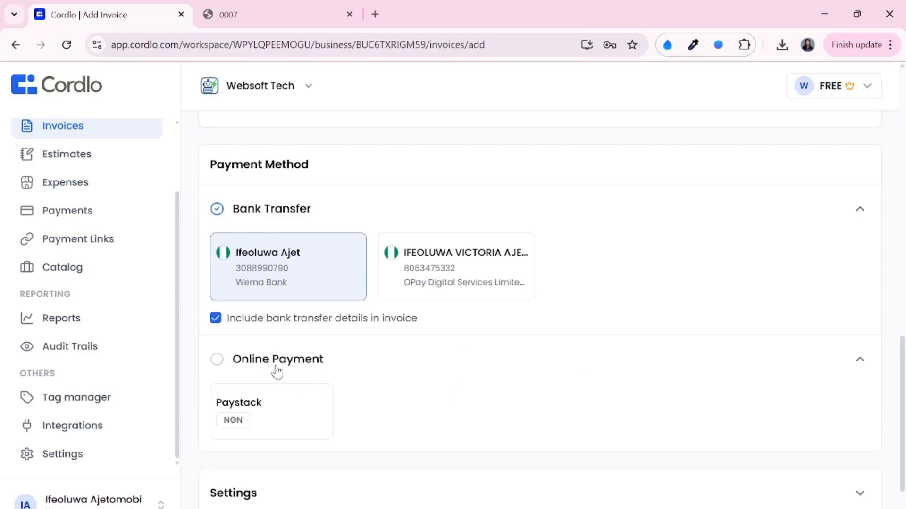
pyautogui.click(287, 405)
pyautogui.scroll(-2, 383, 388)
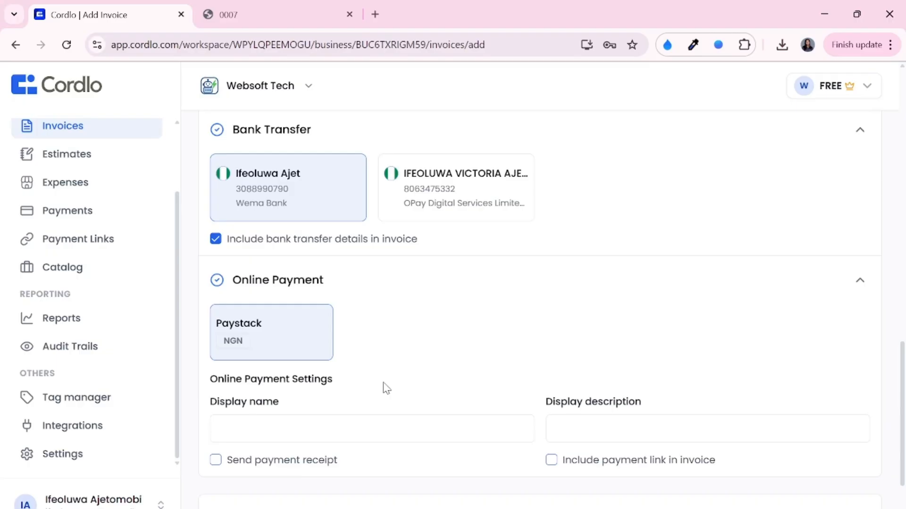
pyautogui.scroll(-2, 383, 388)
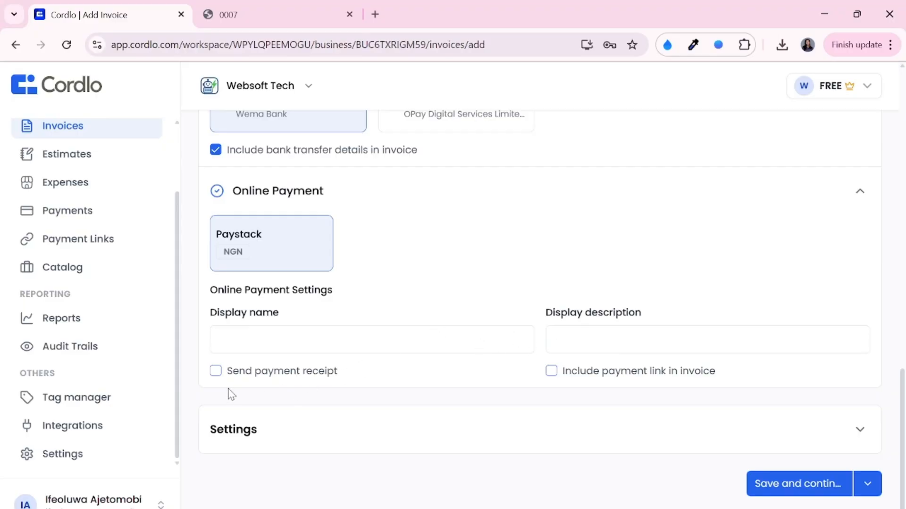
pyautogui.click(215, 372)
pyautogui.scroll(-1, 472, 396)
# In the invoice settings, assign the US Base Clients tag and include the signature in the invoice.
pyautogui.click(465, 401)
pyautogui.scroll(-3, 465, 401)
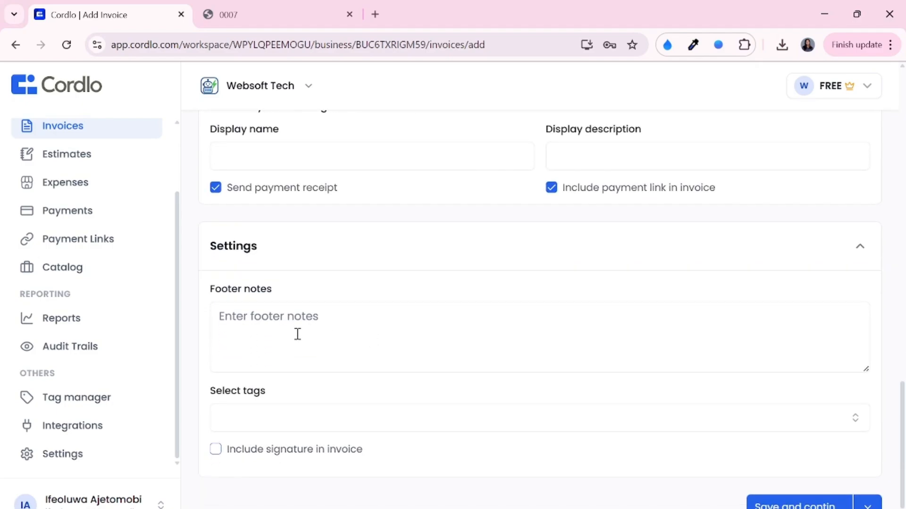
pyautogui.click(247, 425)
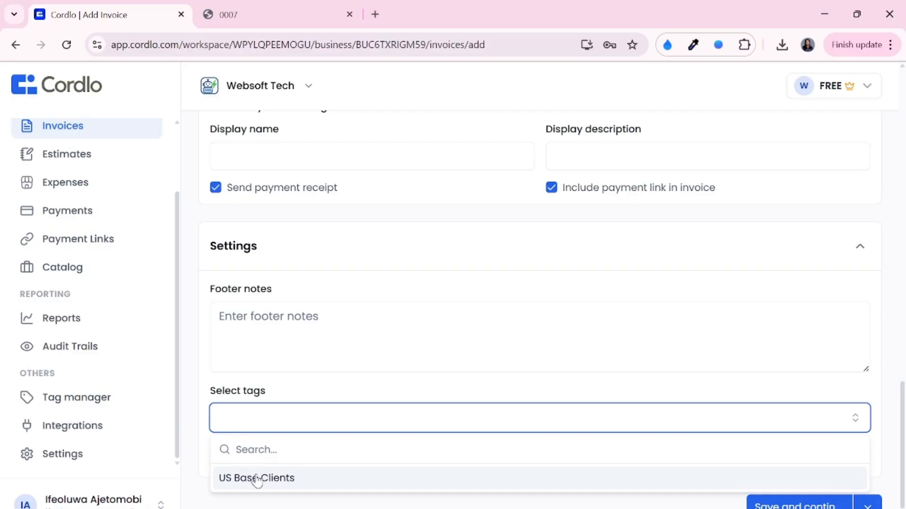
pyautogui.click(256, 479)
pyautogui.click(361, 392)
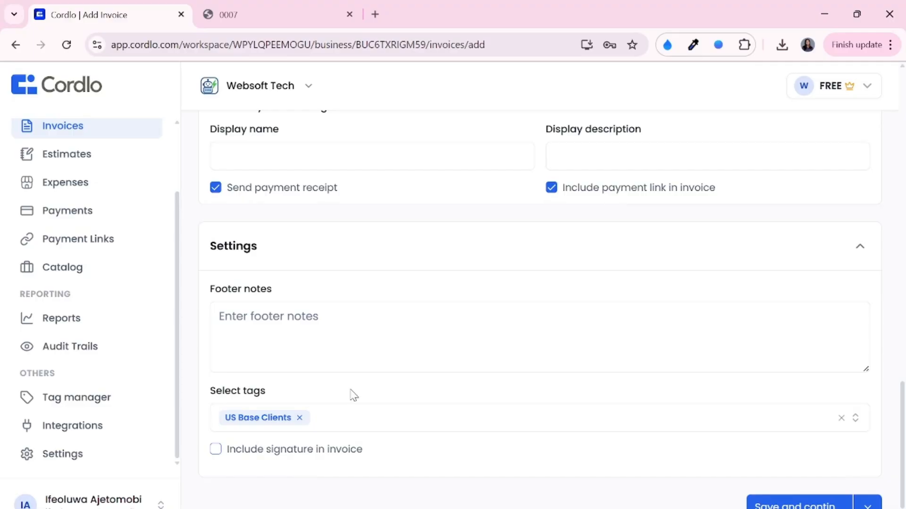
pyautogui.click(215, 450)
# Save the invoice with the Save and continue option.
pyautogui.scroll(-2, 366, 283)
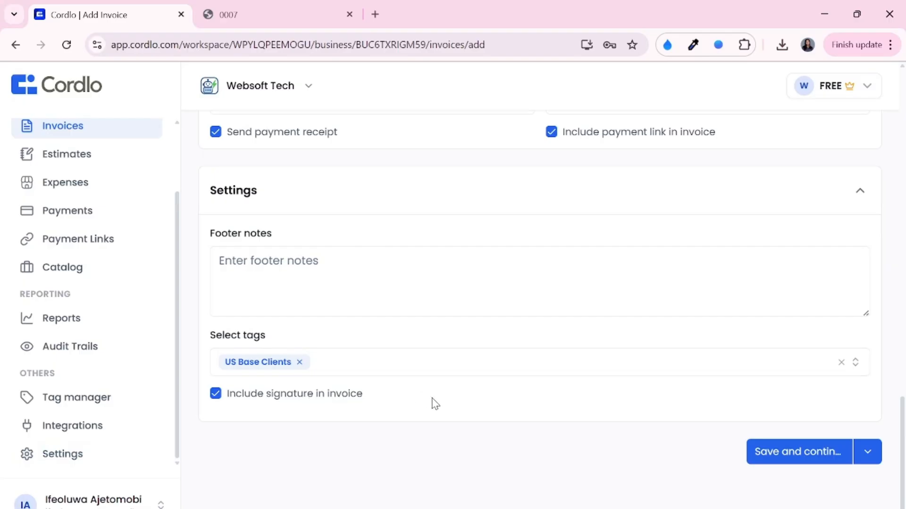
pyautogui.click(867, 451)
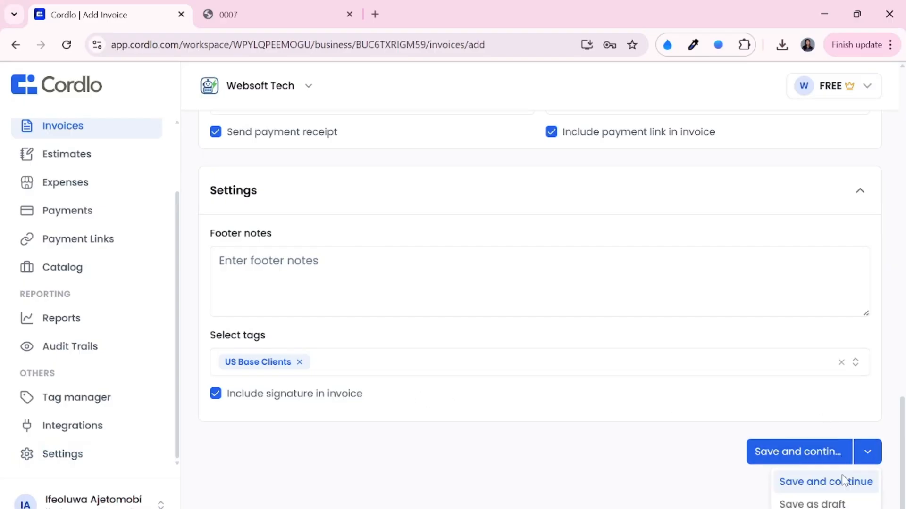
pyautogui.click(806, 457)
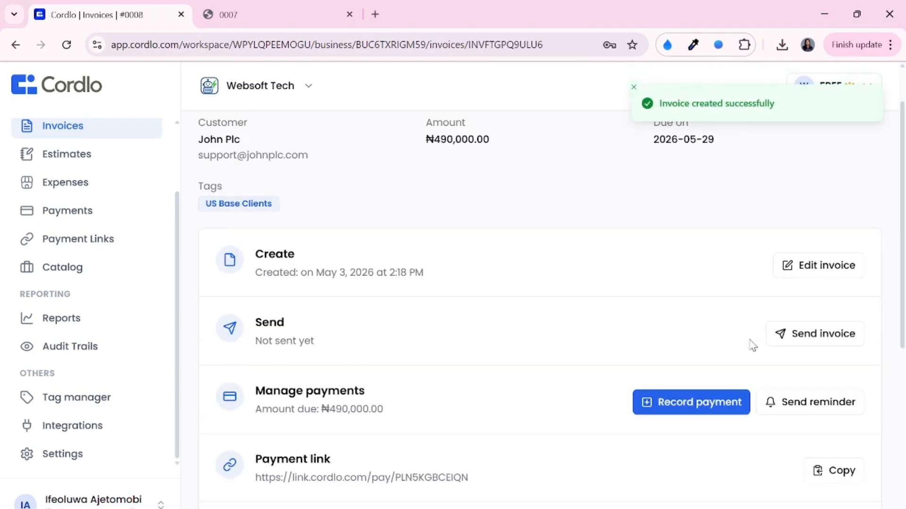
# Preview the saved invoice and check its customer details, dates, items, totals and payment information.
pyautogui.scroll(2, 673, 291)
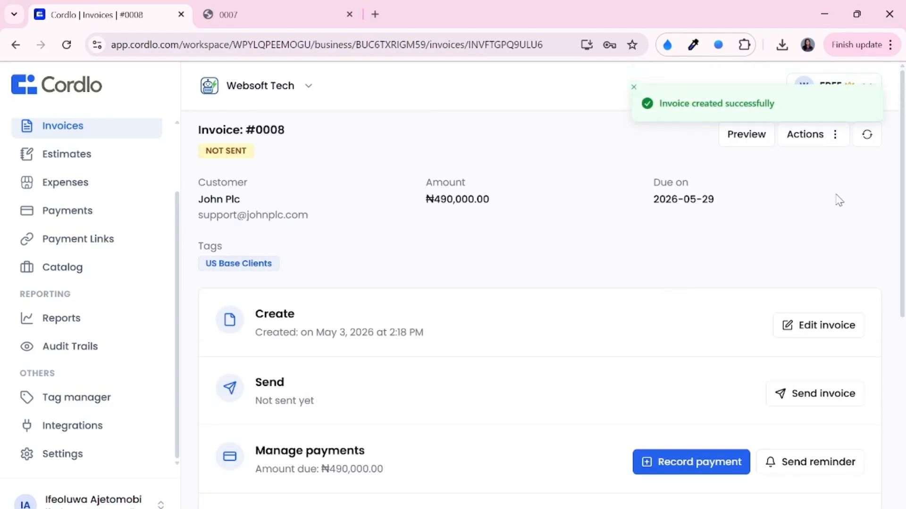
pyautogui.click(743, 143)
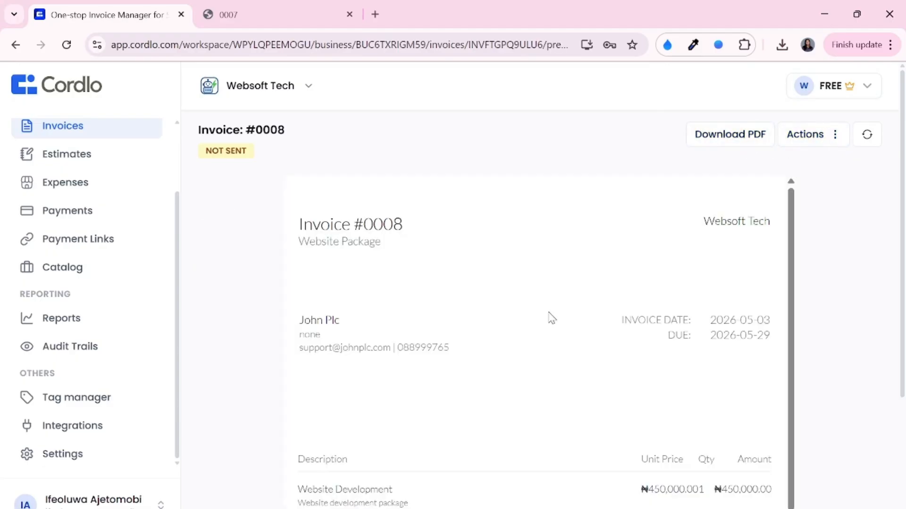
pyautogui.scroll(-5, 551, 319)
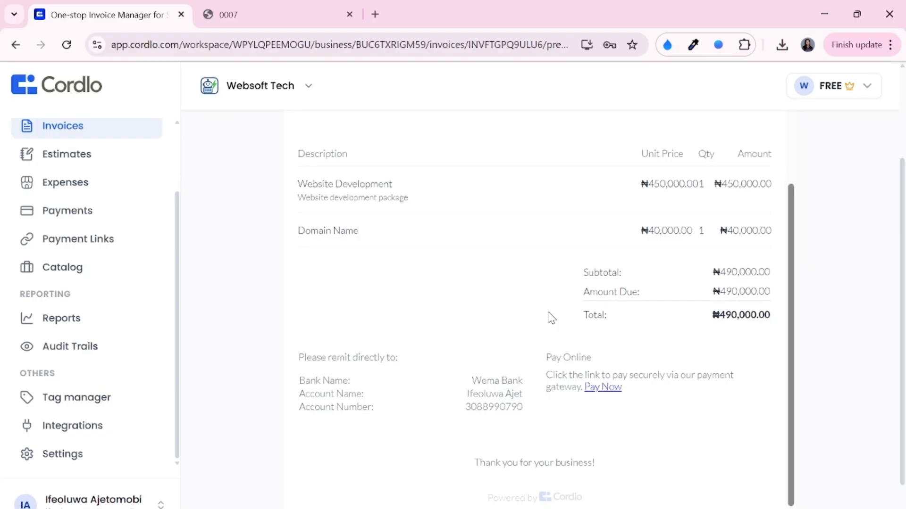
pyautogui.scroll(-3, 410, 391)
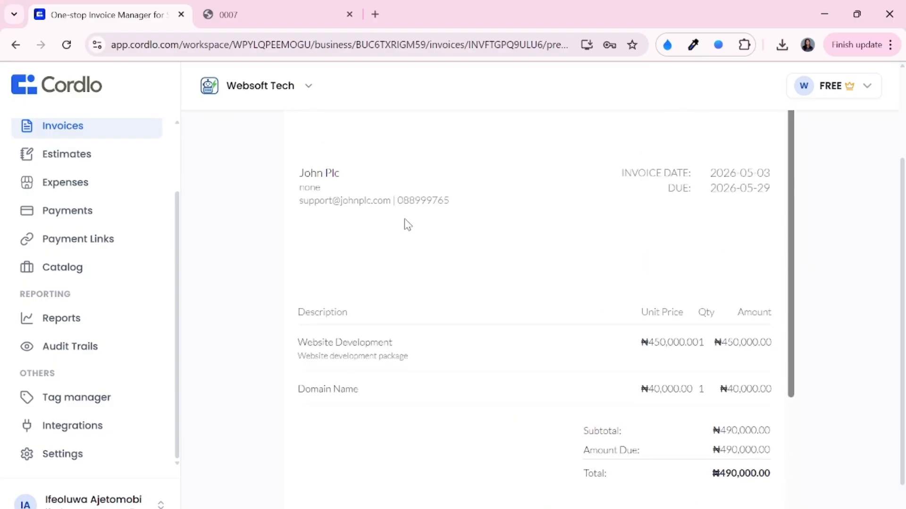
pyautogui.scroll(-3, 408, 224)
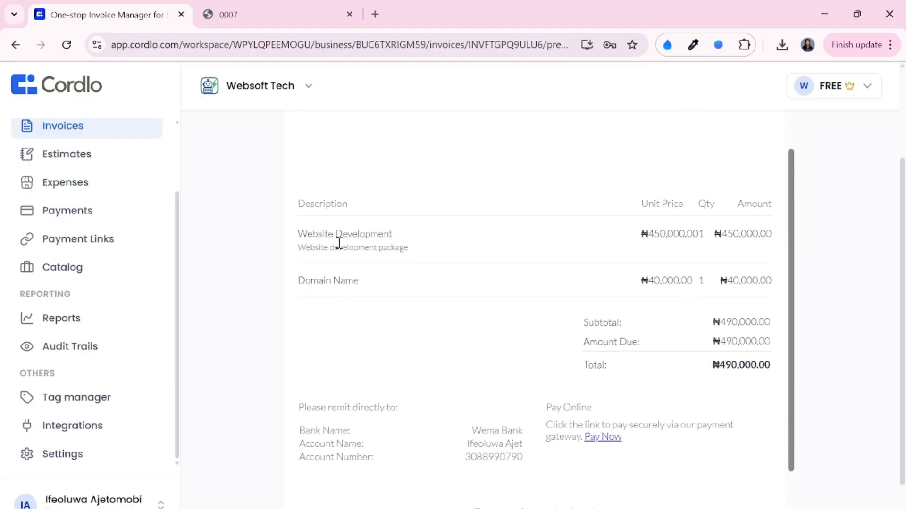
pyautogui.scroll(3, 546, 222)
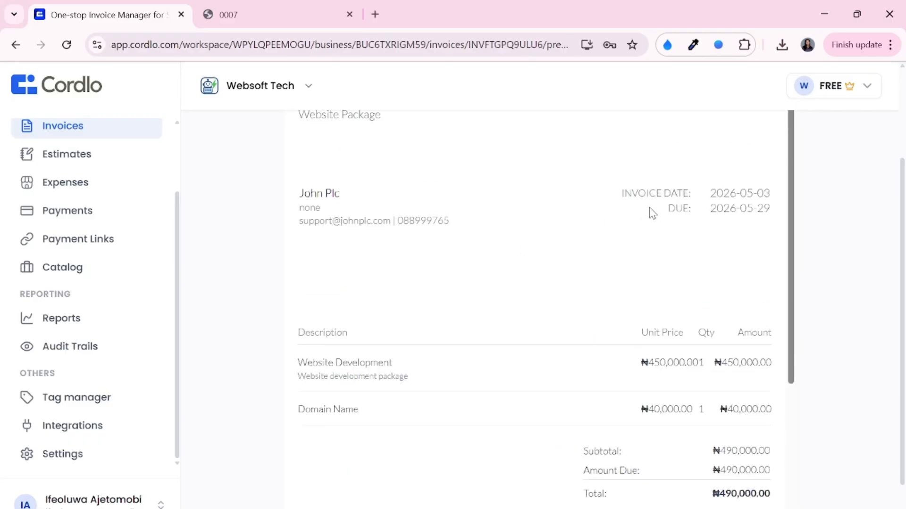
pyautogui.scroll(2, 651, 212)
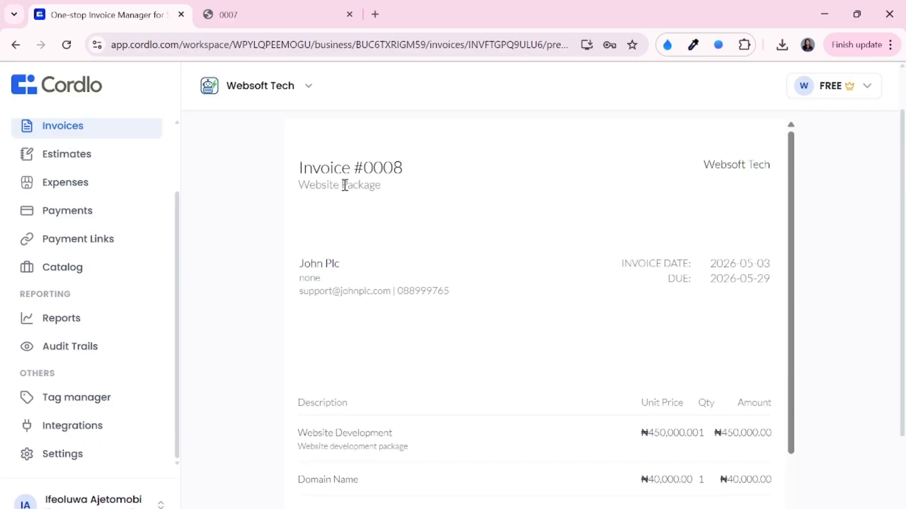
pyautogui.scroll(-4, 430, 333)
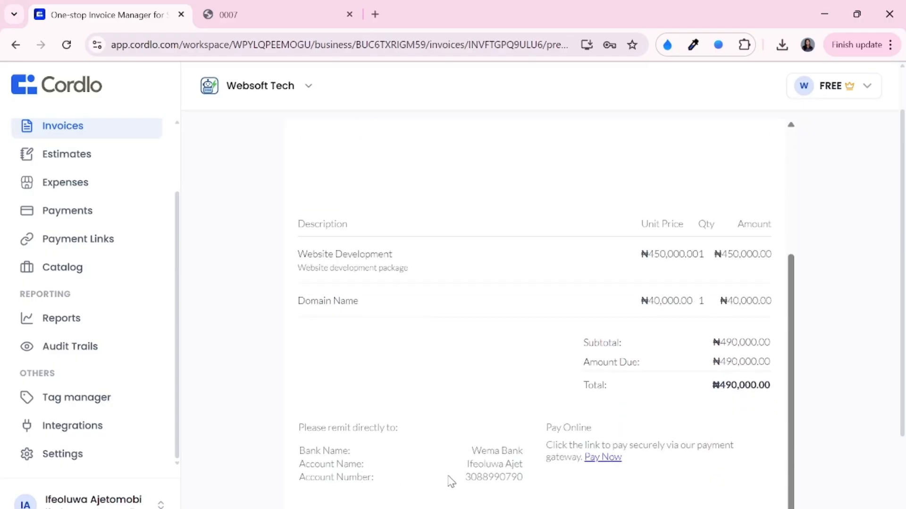
pyautogui.scroll(-2, 601, 443)
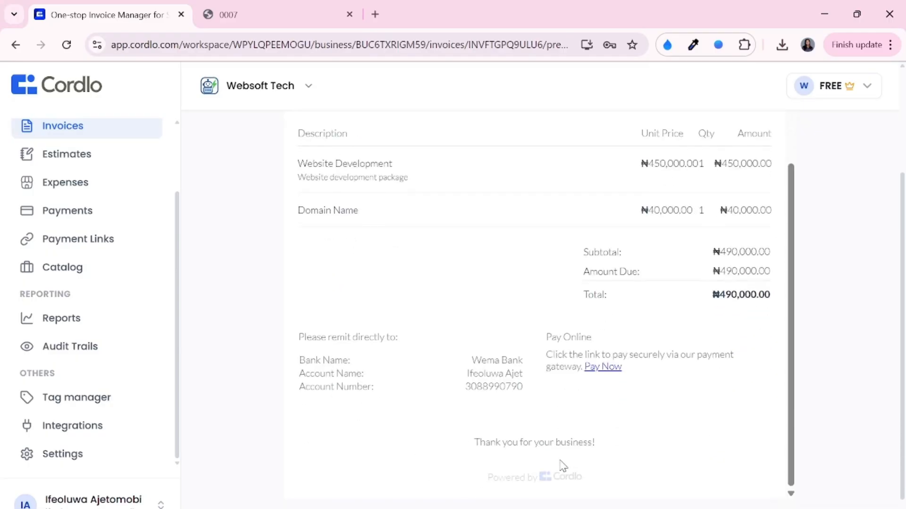
pyautogui.scroll(3, 583, 404)
pyautogui.scroll(4, 582, 404)
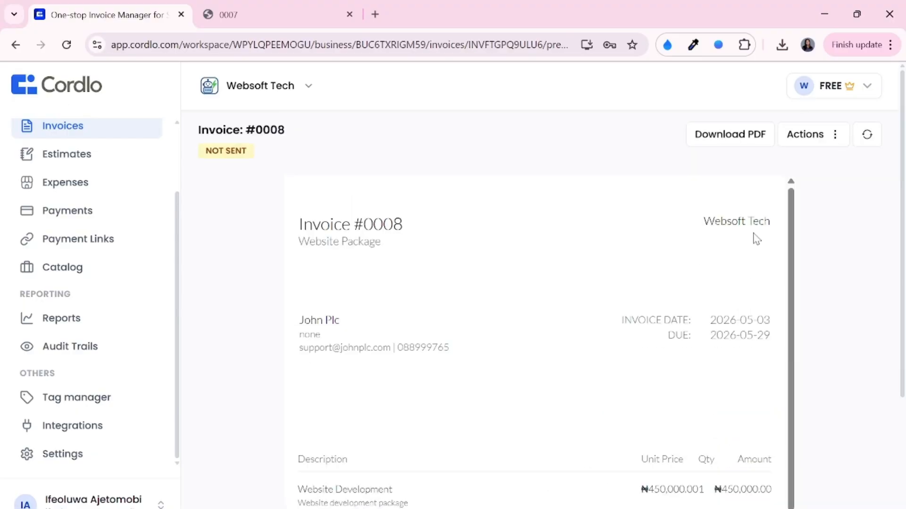
# Download the invoice as a PDF and review the opened file.
pyautogui.click(757, 137)
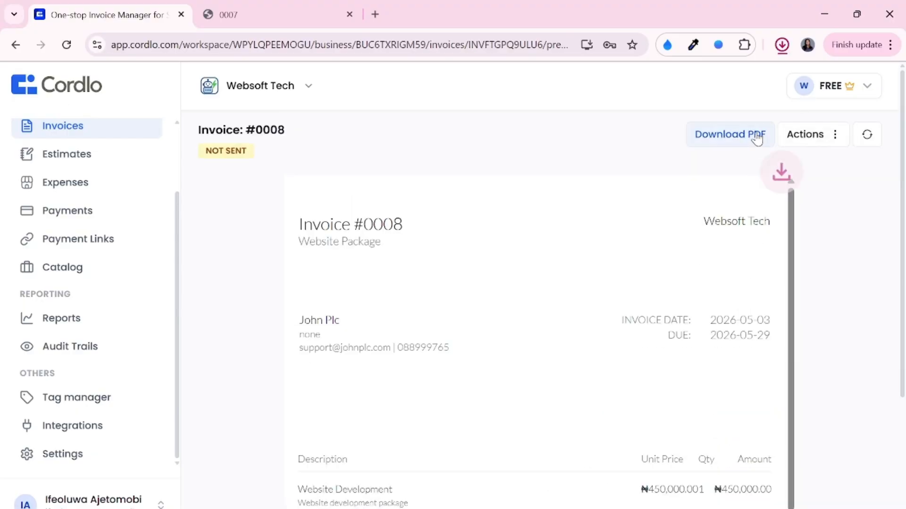
pyautogui.click(673, 75)
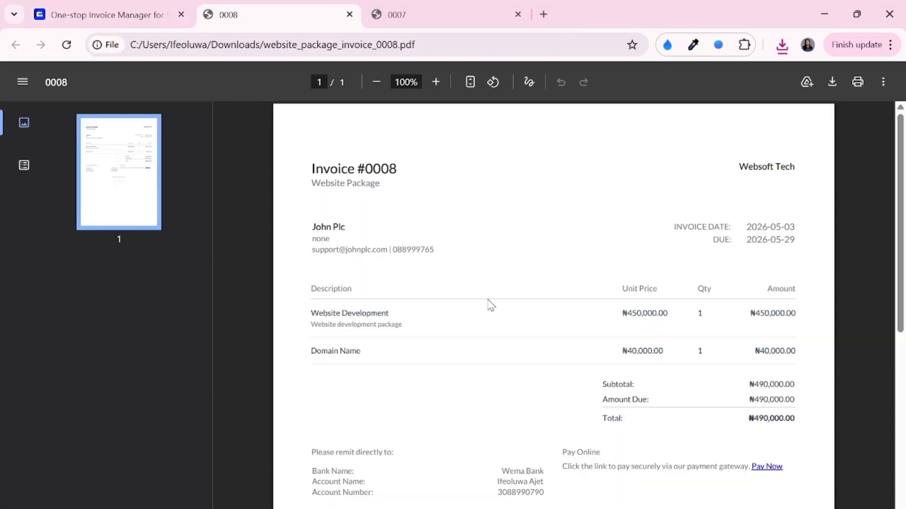
pyautogui.scroll(-6, 489, 304)
pyautogui.scroll(4, 490, 305)
pyautogui.scroll(2, 490, 306)
# Return to the Cordlo invoice preview and look over the available invoice actions and the invoice's contents.
pyautogui.click(101, 13)
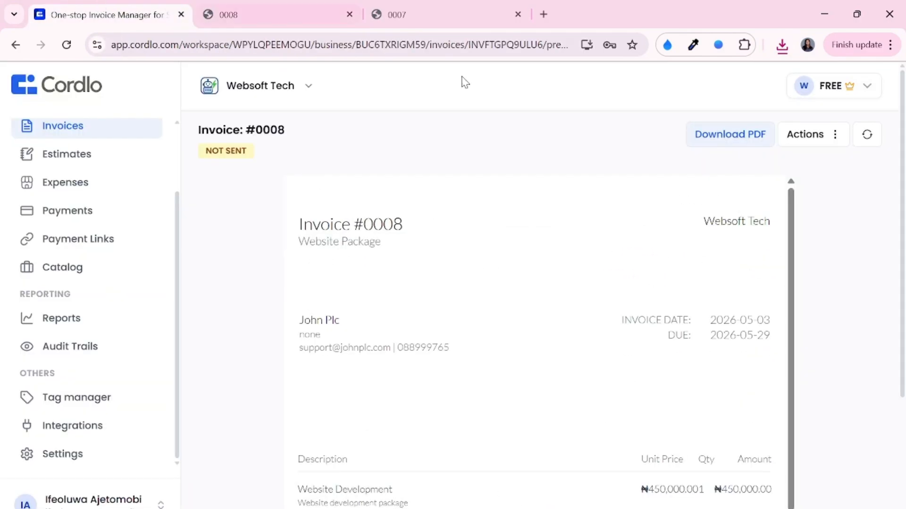
pyautogui.click(805, 133)
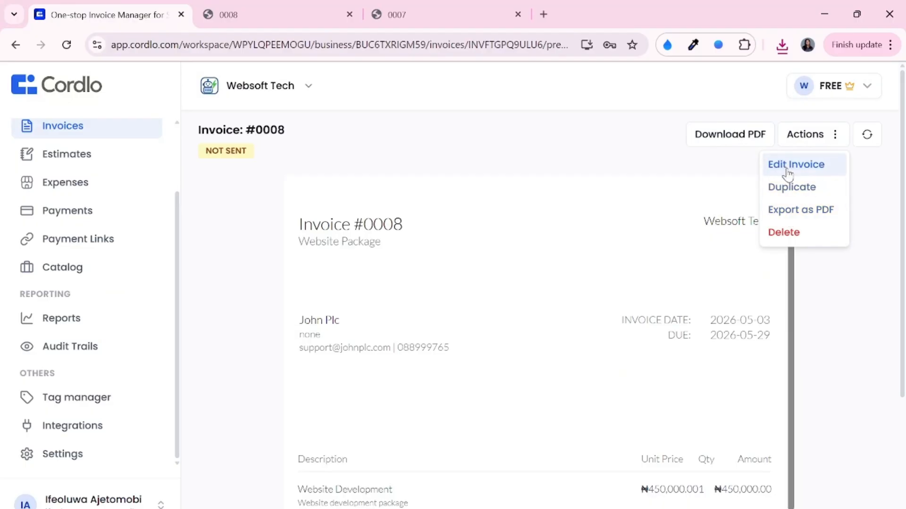
pyautogui.click(462, 175)
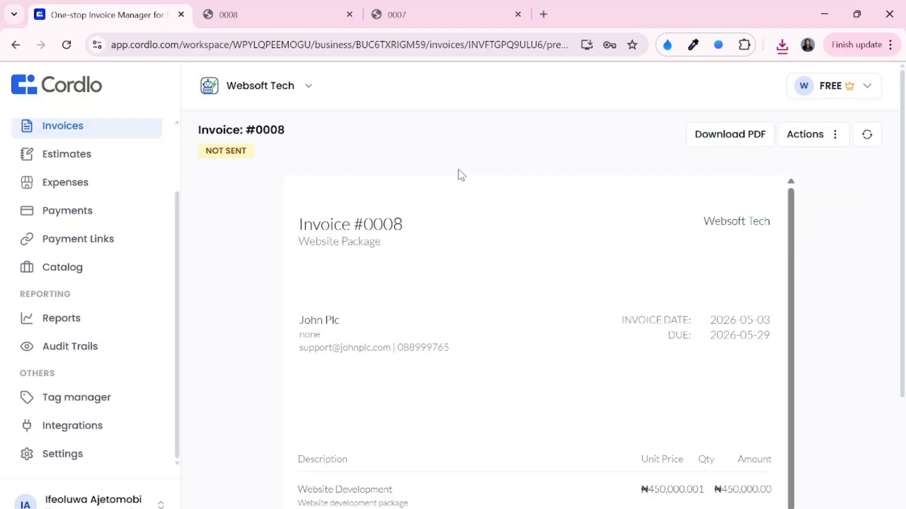
pyautogui.scroll(-3, 462, 175)
pyautogui.scroll(-4, 462, 175)
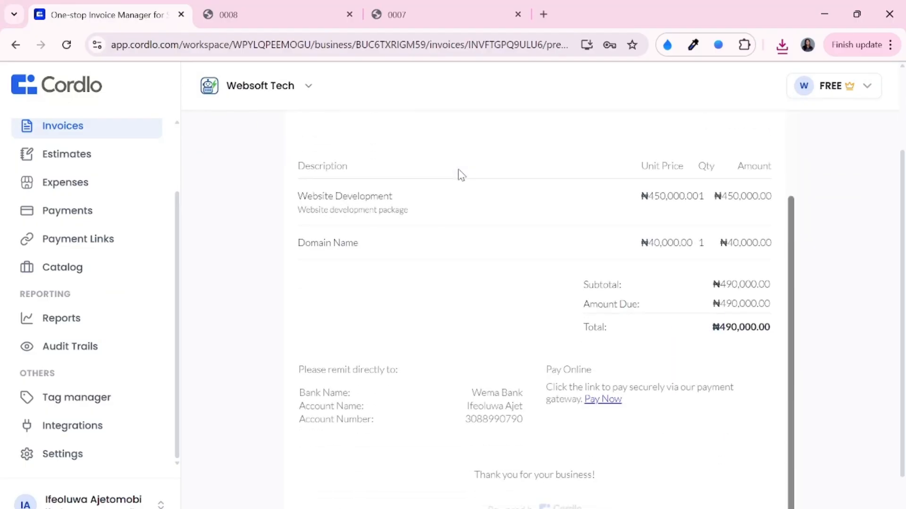